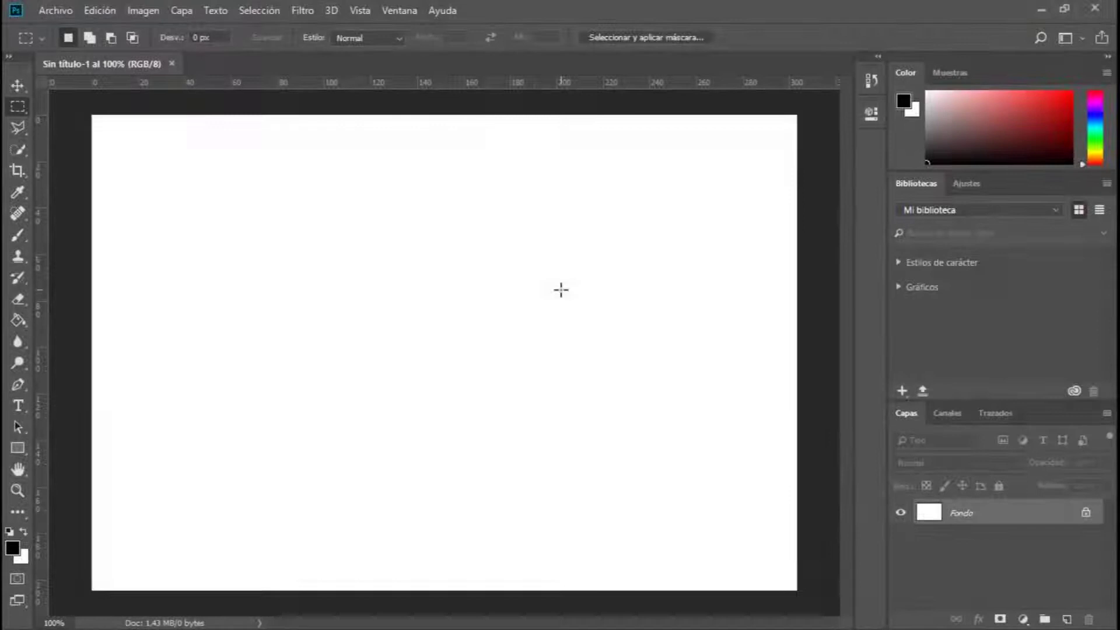
# Step: Start a Contact Sheet II that uses the photographer's photo folder as its image source
pyautogui.click(63, 12)
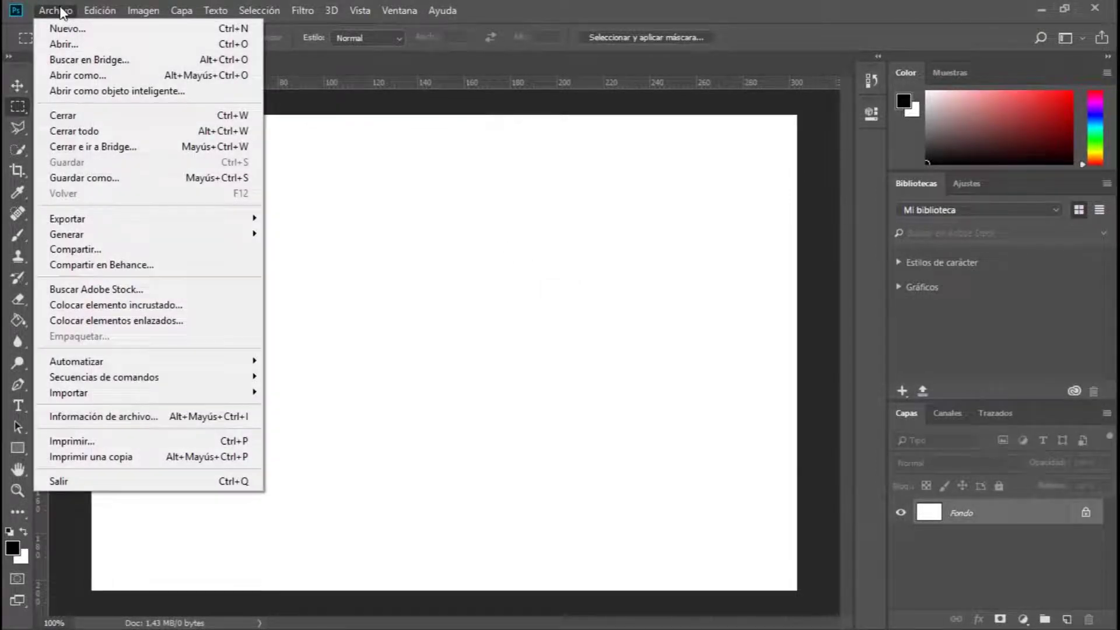
pyautogui.moveTo(131, 362)
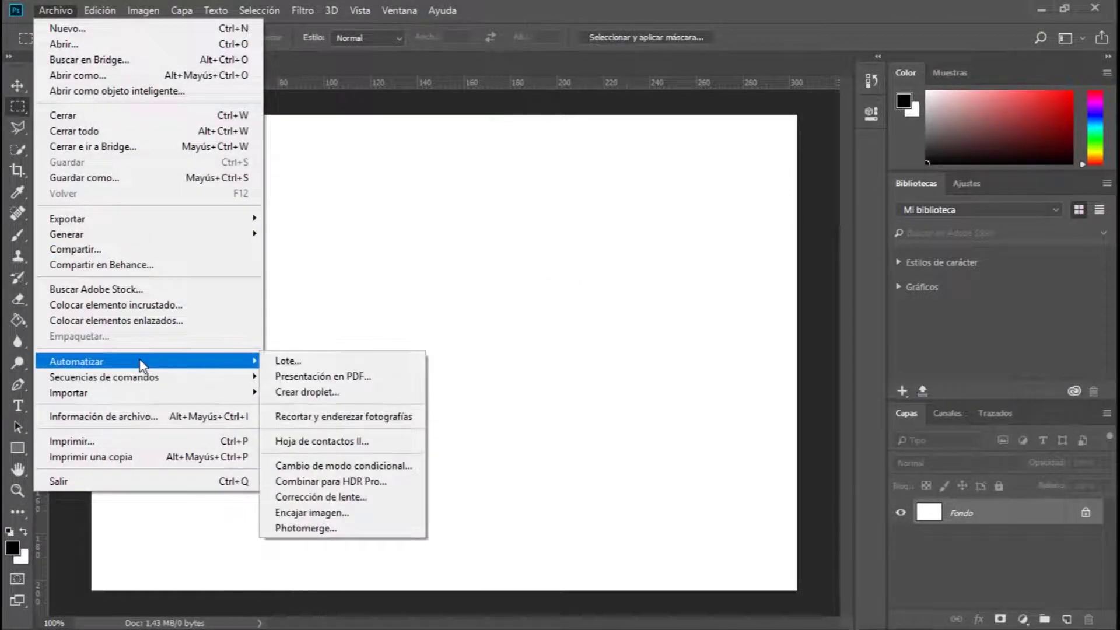
pyautogui.click(313, 442)
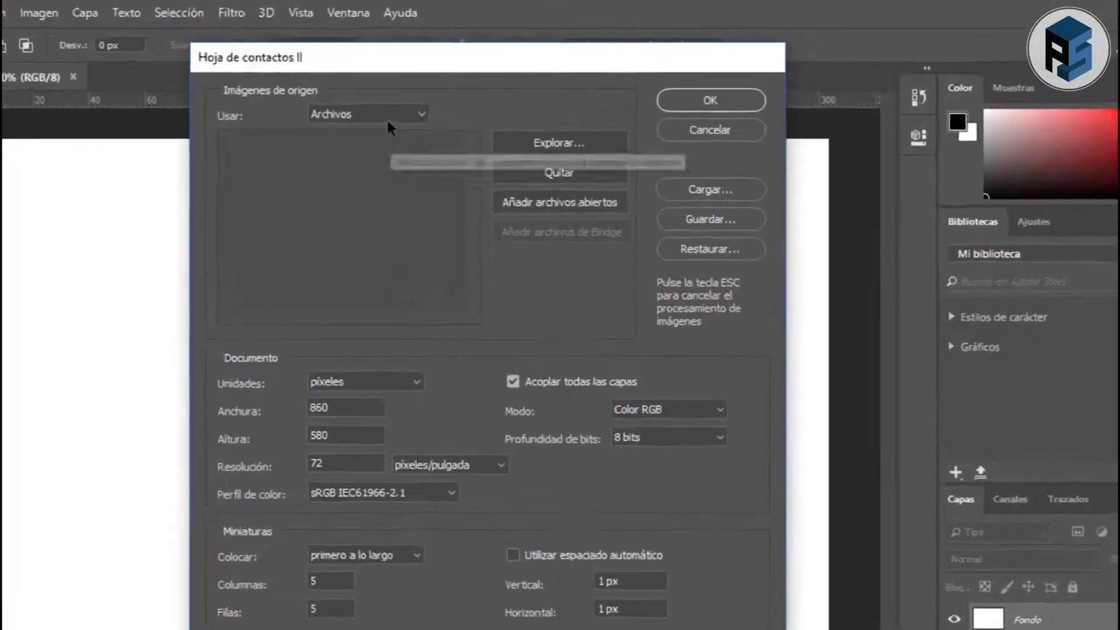
pyautogui.click(419, 95)
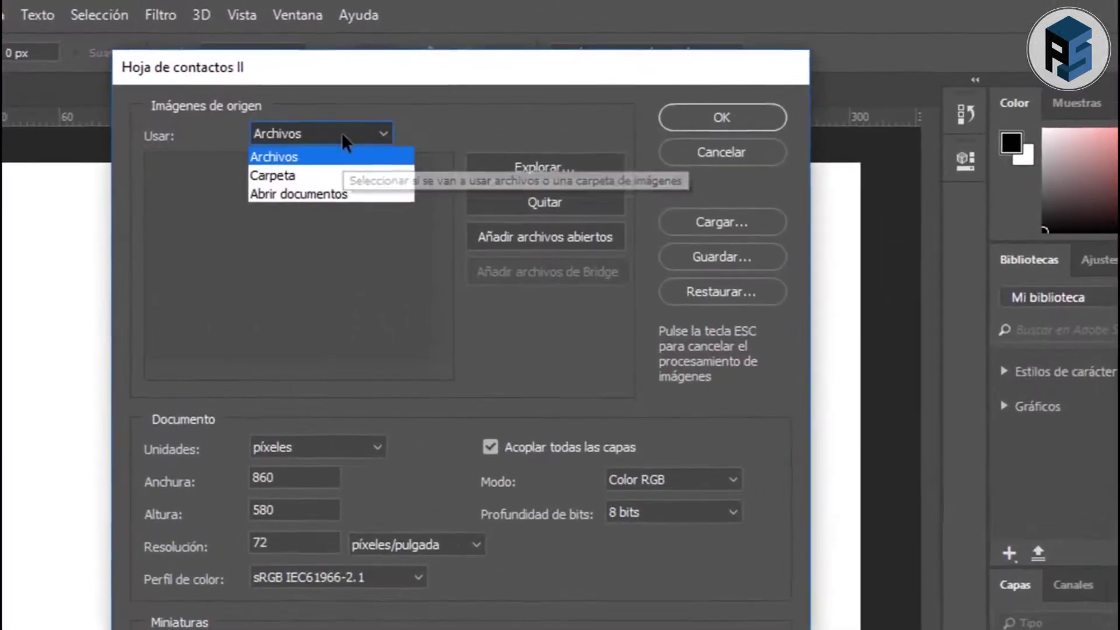
pyautogui.click(339, 169)
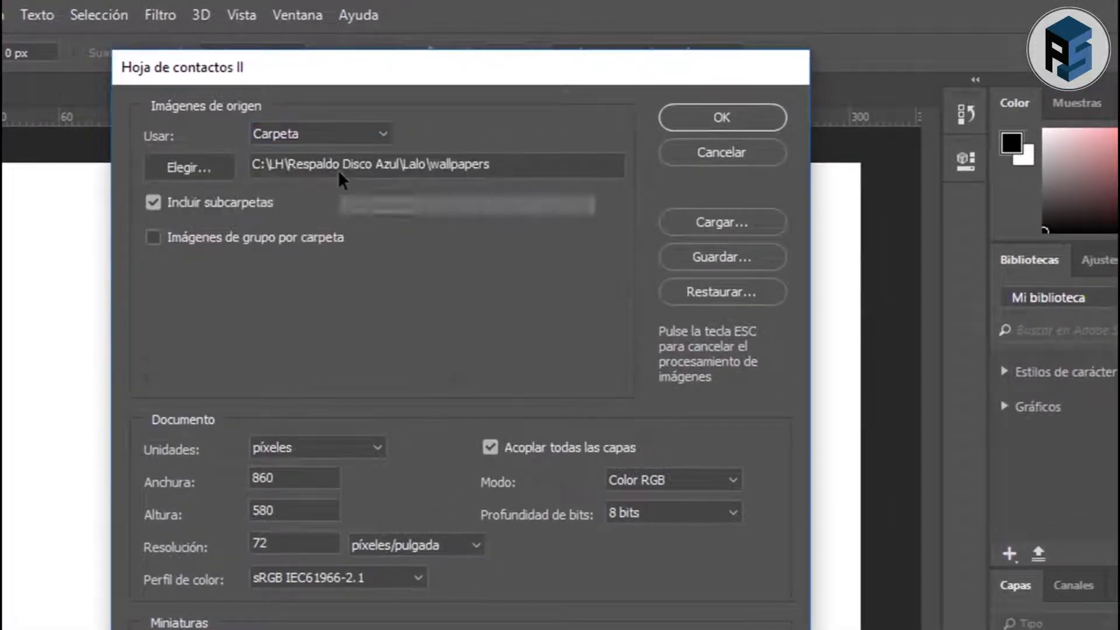
pyautogui.click(221, 165)
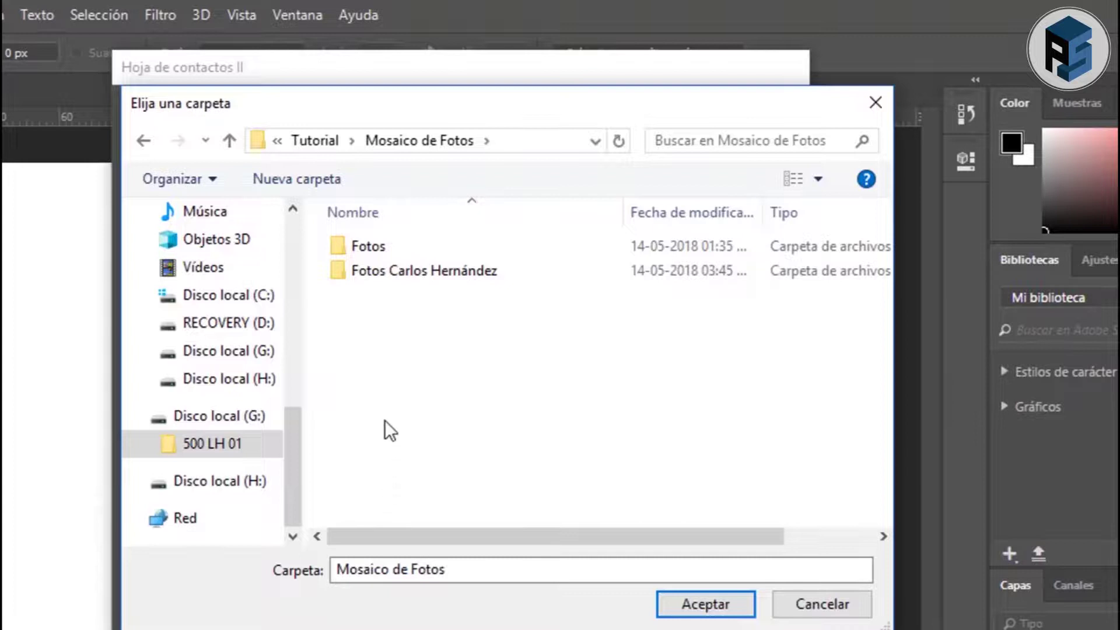
pyautogui.click(384, 273)
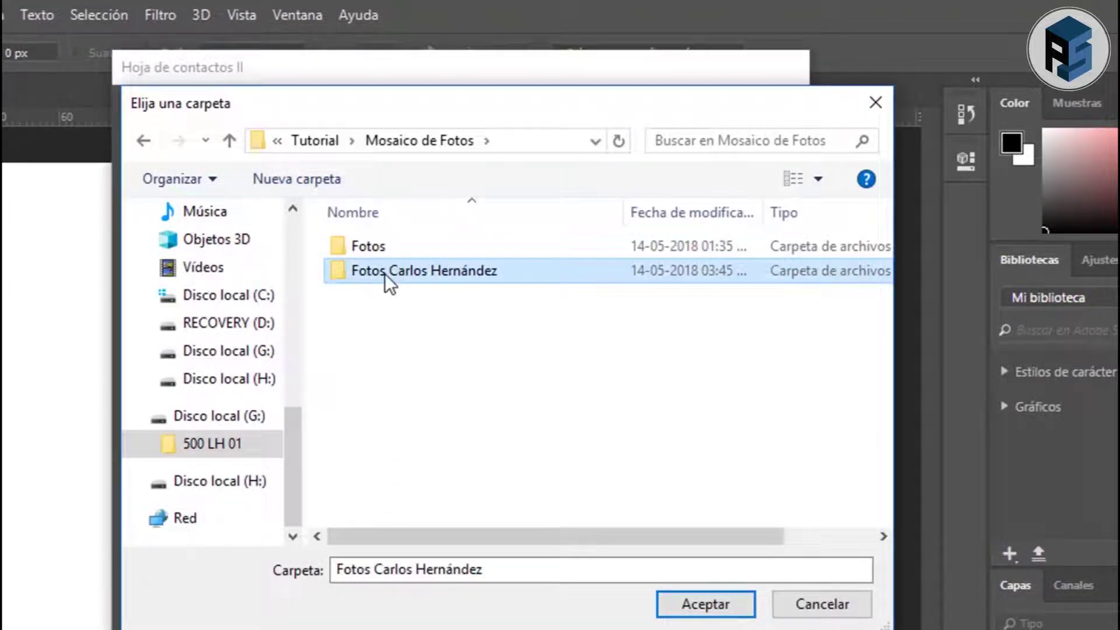
pyautogui.click(680, 604)
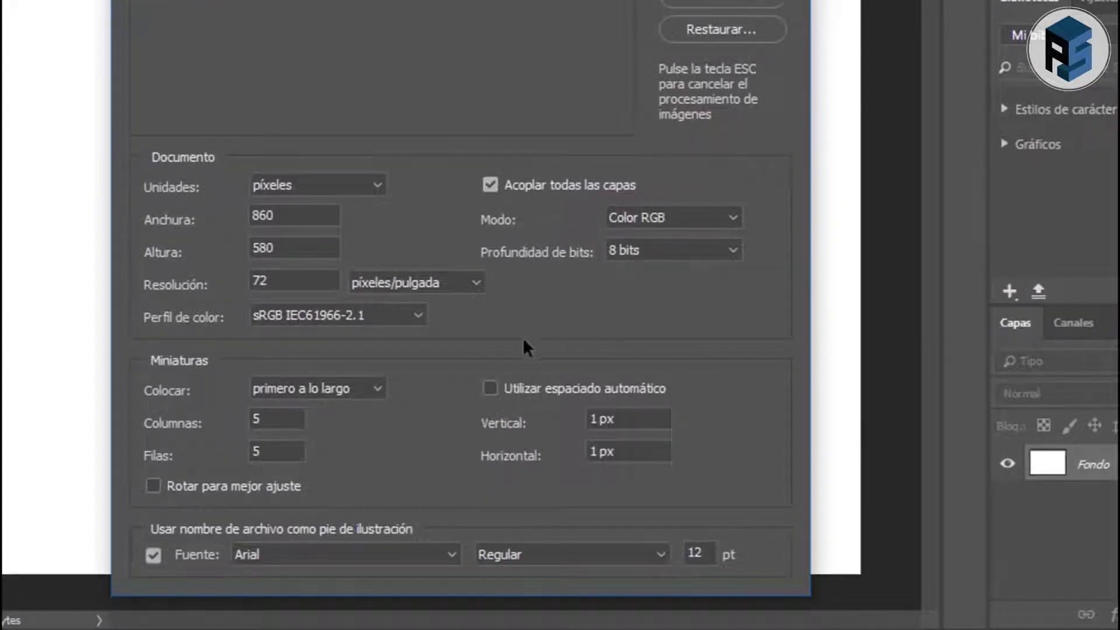
# Step: Generate the contact sheet with 15 columns and 15 rows and no file-name captions
pyautogui.doubleClick(294, 419)
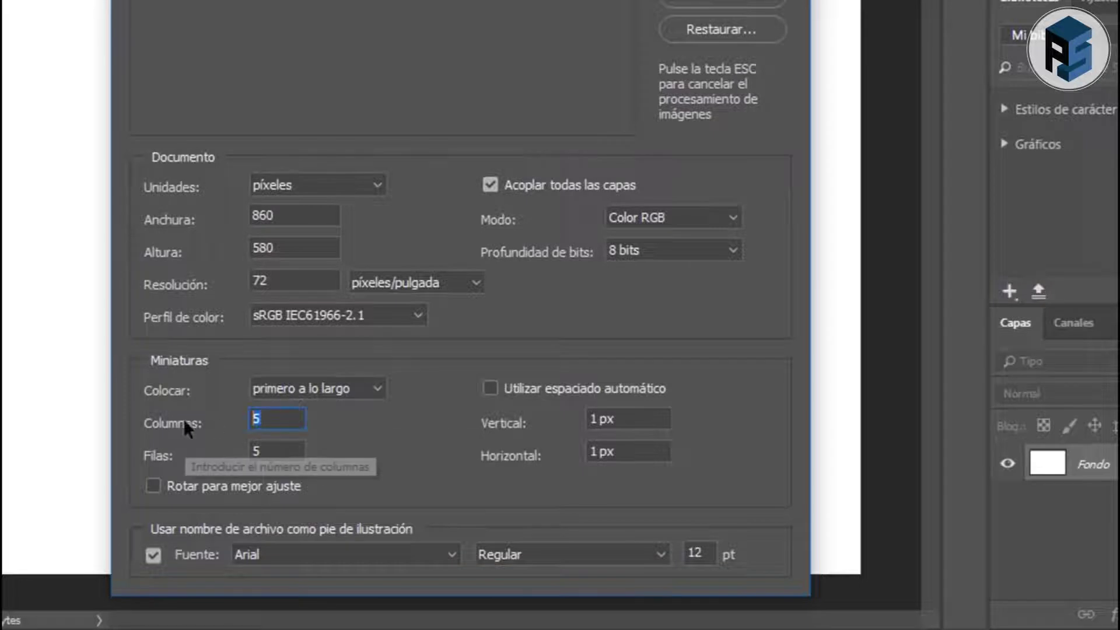
pyautogui.write('15')
pyautogui.press('Tab')
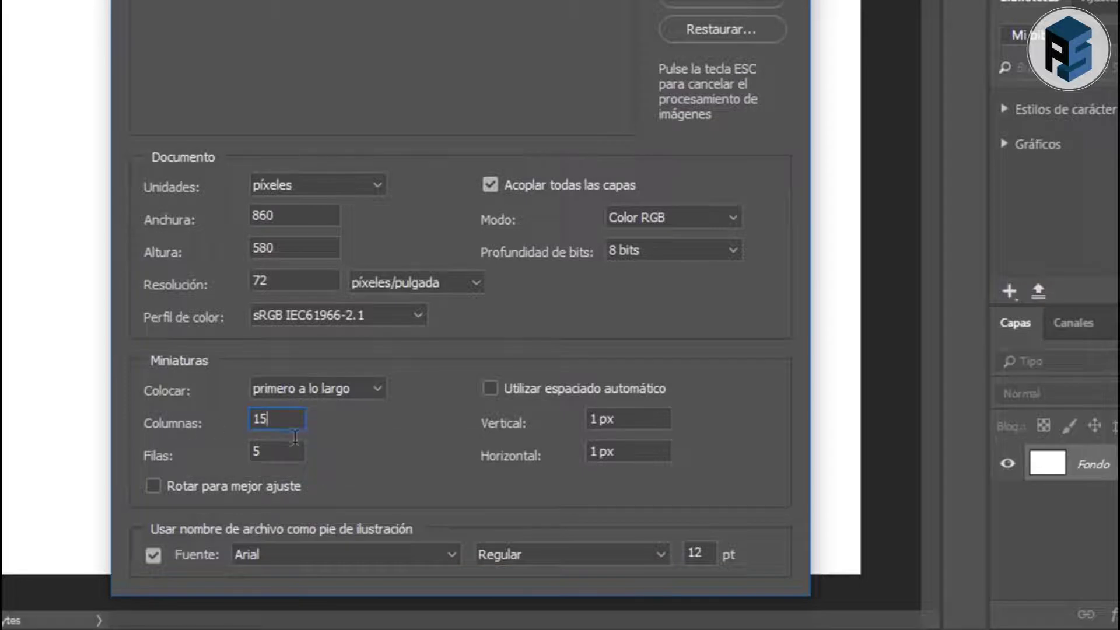
pyautogui.write('15')
pyautogui.click(152, 556)
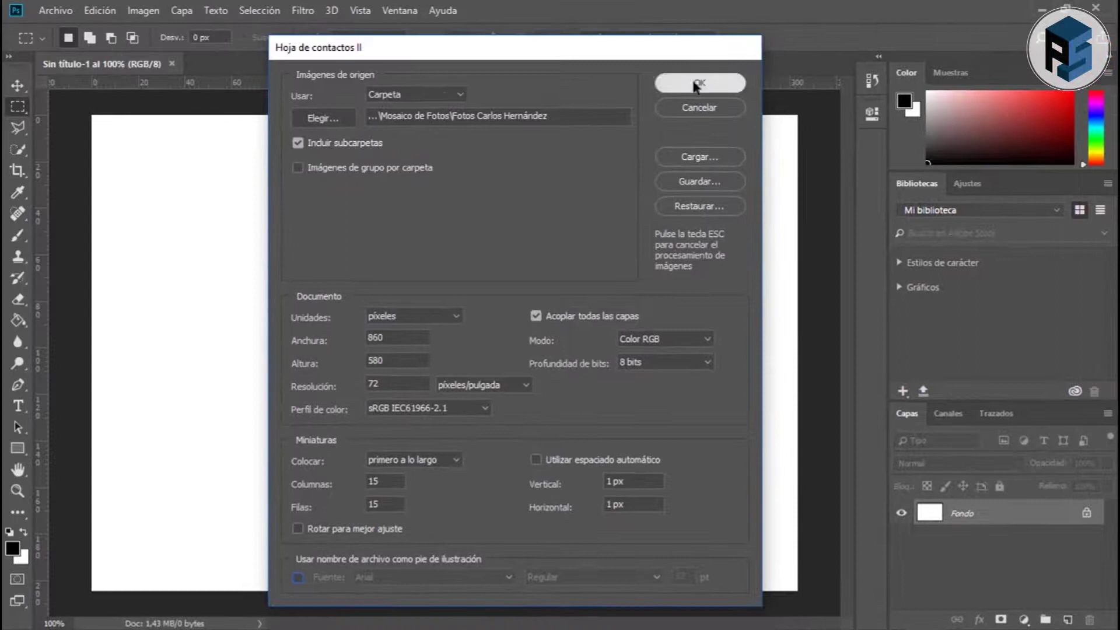
pyautogui.click(694, 84)
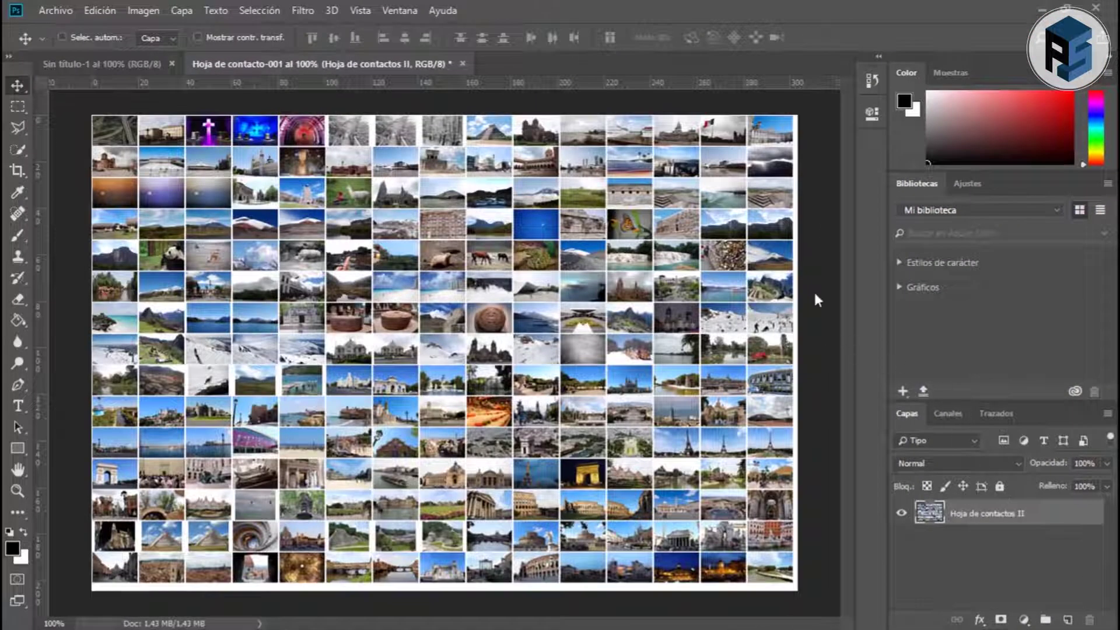
# Step: Turn off snapping from the Vista menu
pyautogui.click(365, 16)
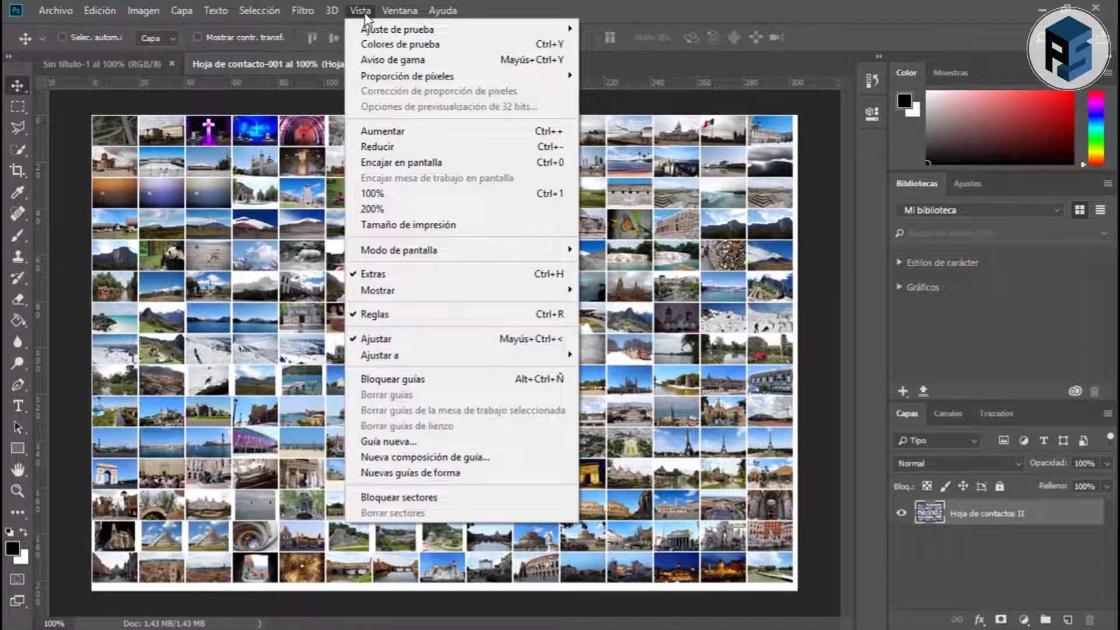
pyautogui.click(381, 335)
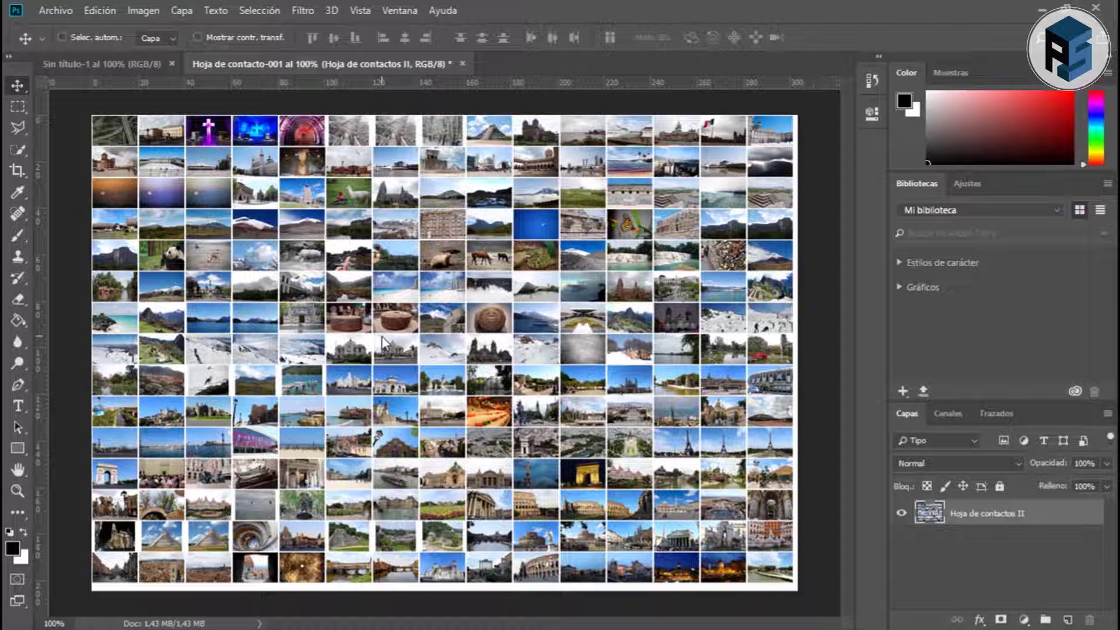
# Step: Crop the white margins off the contact sheet's right and bottom edges
pyautogui.click(17, 170)
pyautogui.moveTo(794, 353); pyautogui.dragTo(791, 358)
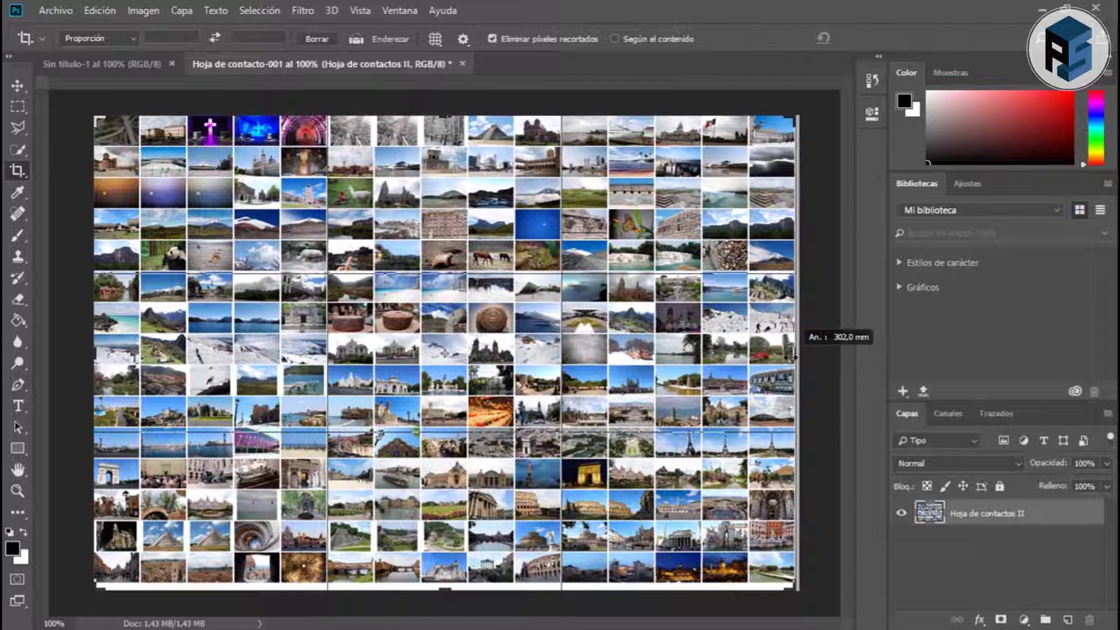
pyautogui.press('Return')
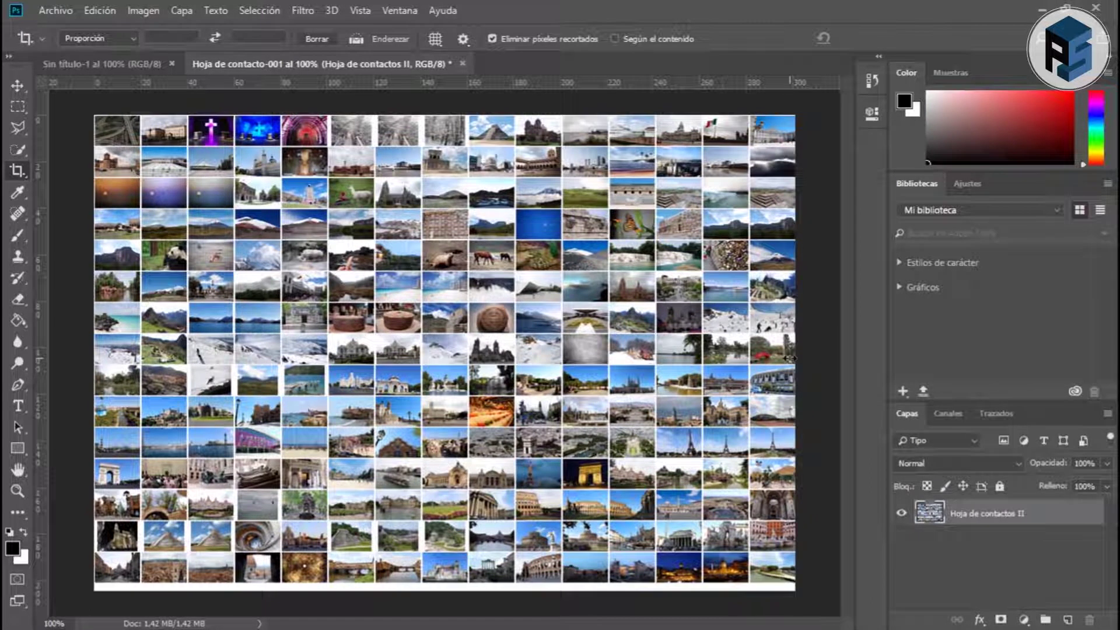
pyautogui.moveTo(447, 591); pyautogui.dragTo(452, 590)
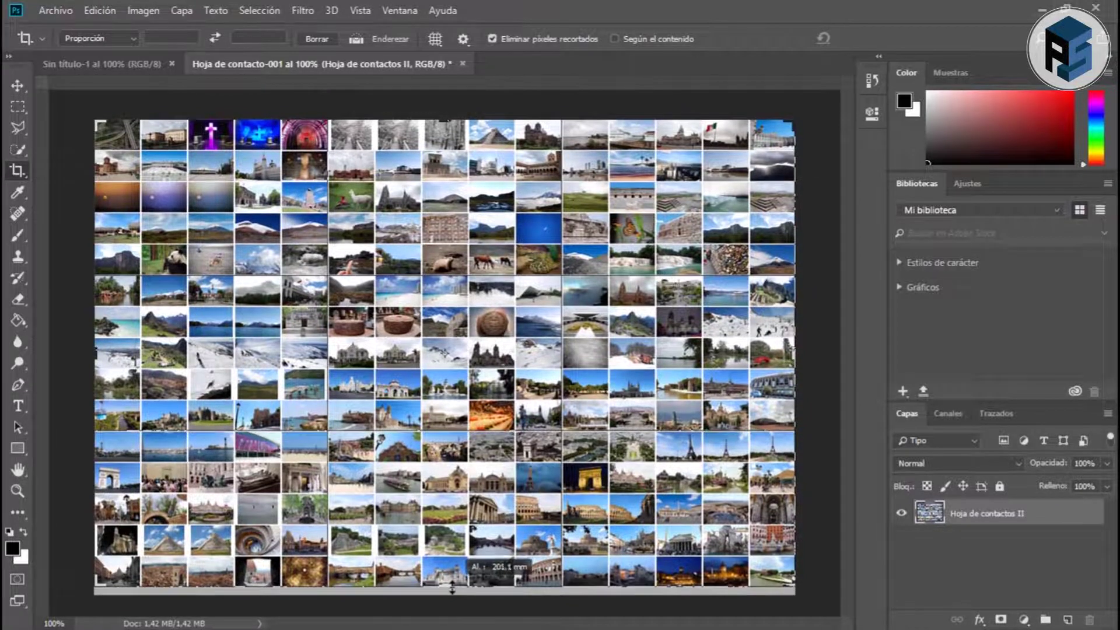
pyautogui.press('Return')
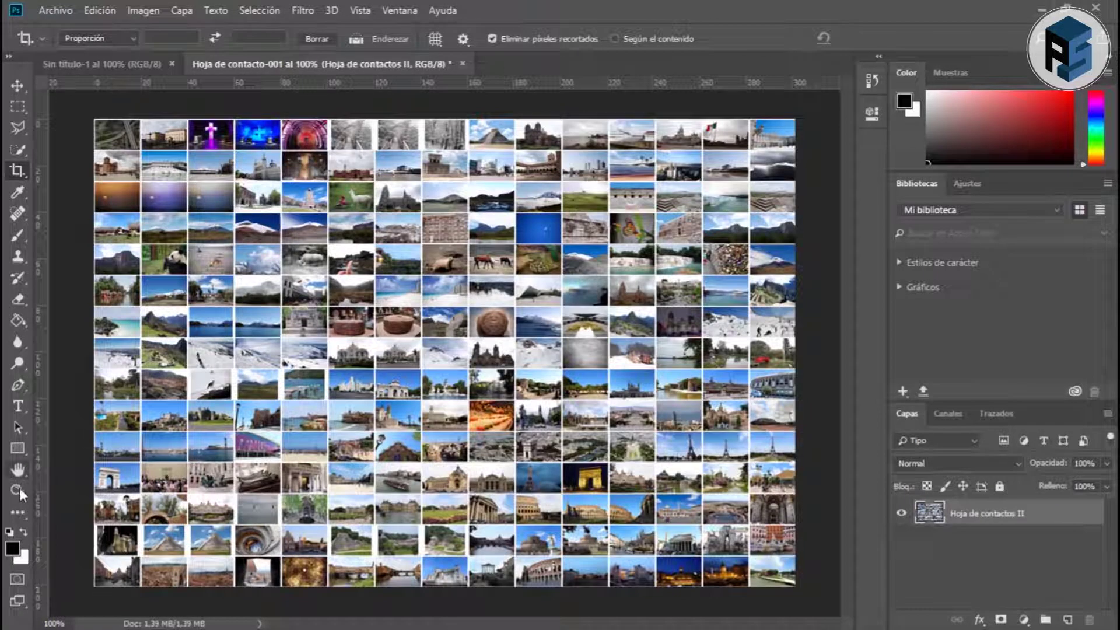
# Step: Zoom to 200% and crop the white margin off the sheet's left edge
pyautogui.click(18, 490)
pyautogui.click(88, 448)
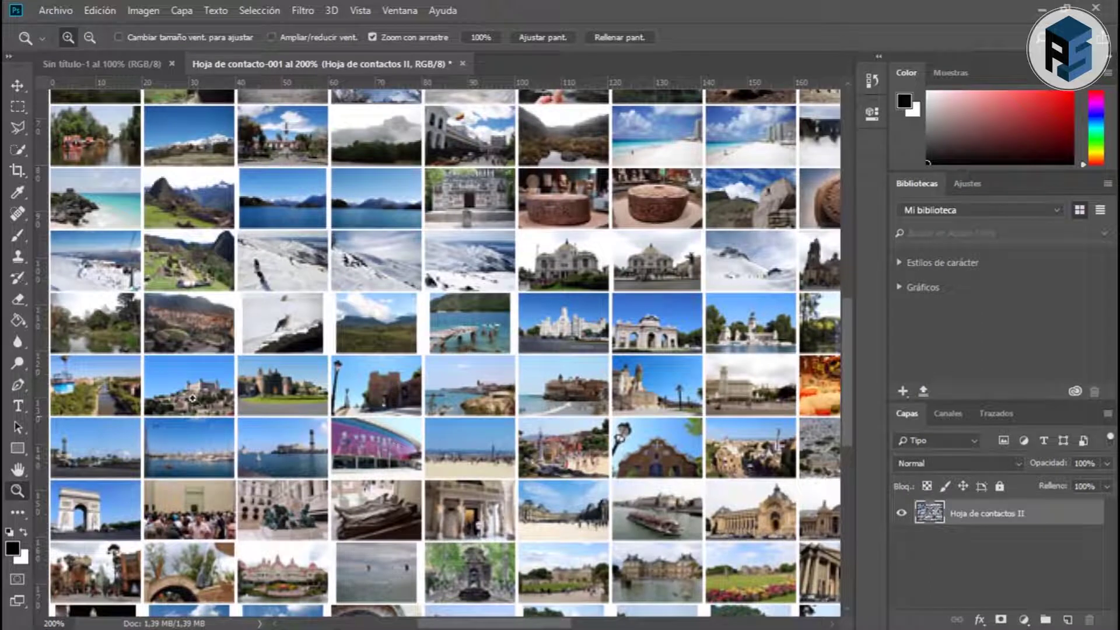
pyautogui.moveTo(237, 370); pyautogui.dragTo(319, 357)
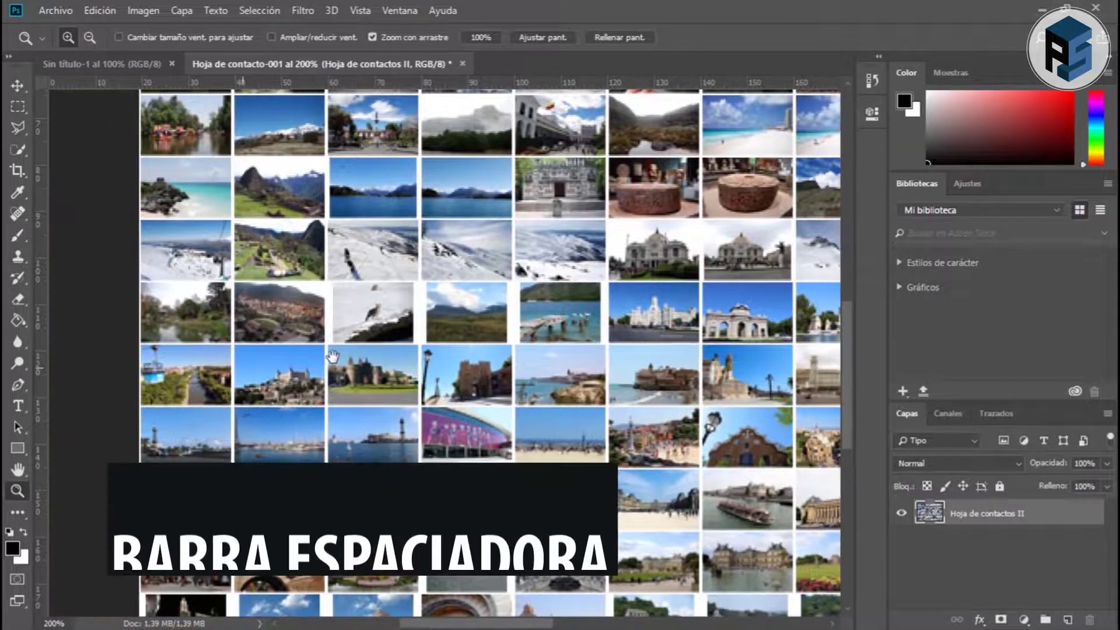
pyautogui.click(21, 174)
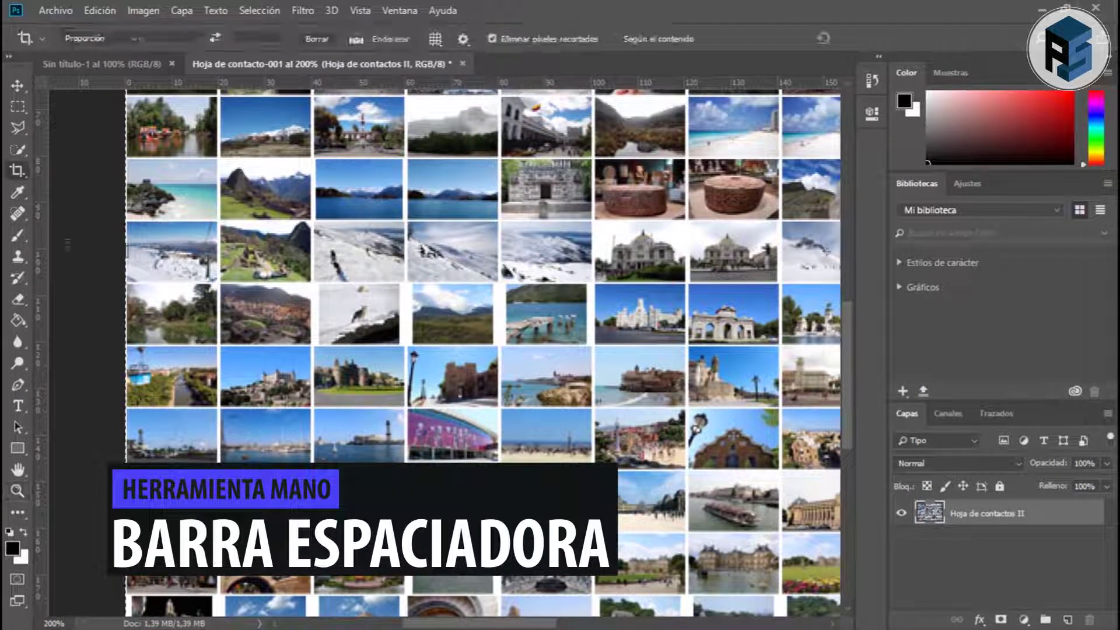
pyautogui.moveTo(126, 260); pyautogui.dragTo(130, 258)
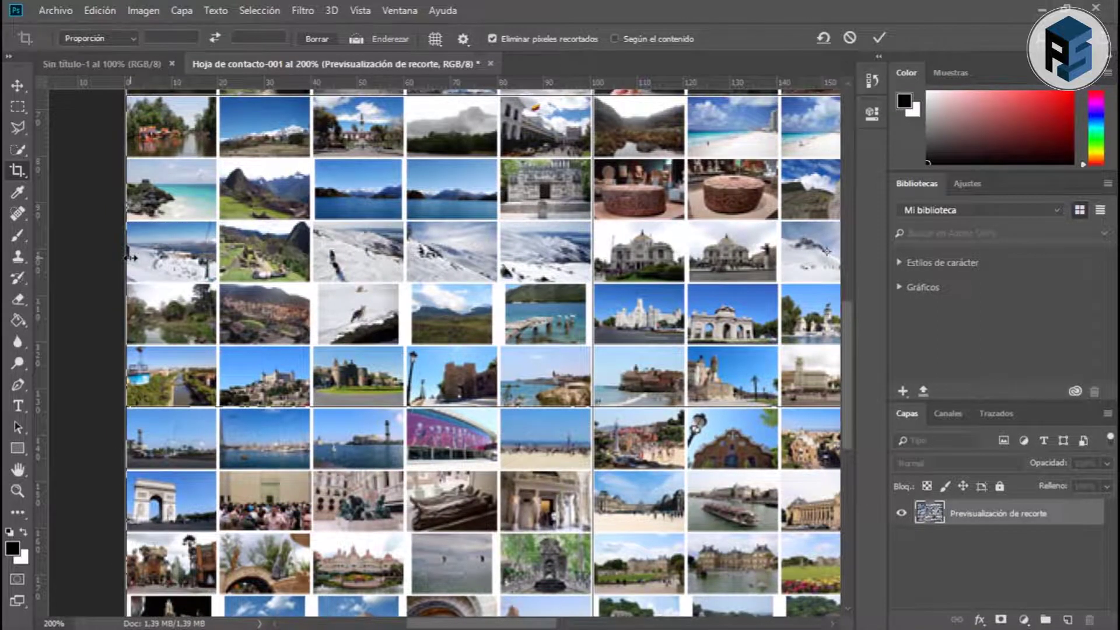
pyautogui.press('Return')
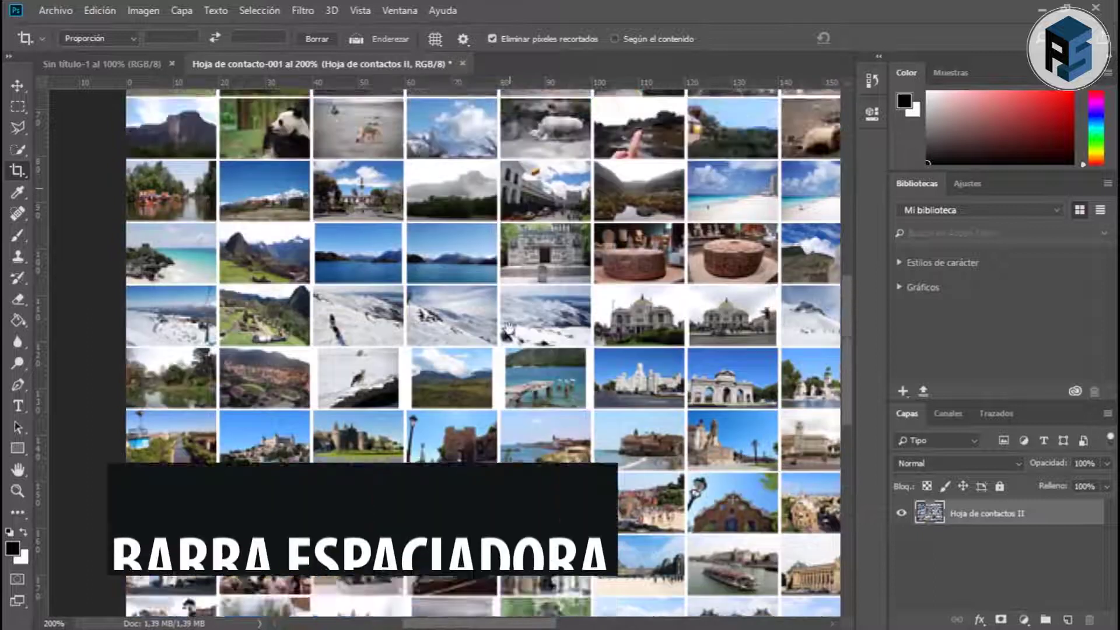
# Step: Crop the sheet's top edge down to the first row of thumbnails
pyautogui.moveTo(515, 218); pyautogui.dragTo(490, 350)
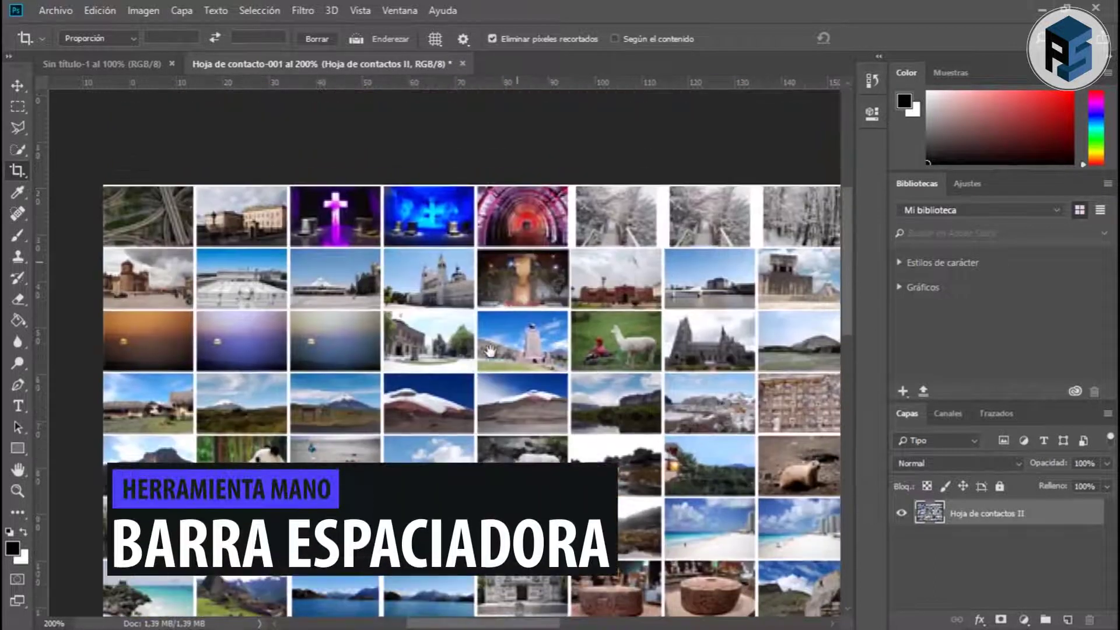
pyautogui.click(17, 88)
pyautogui.click(17, 169)
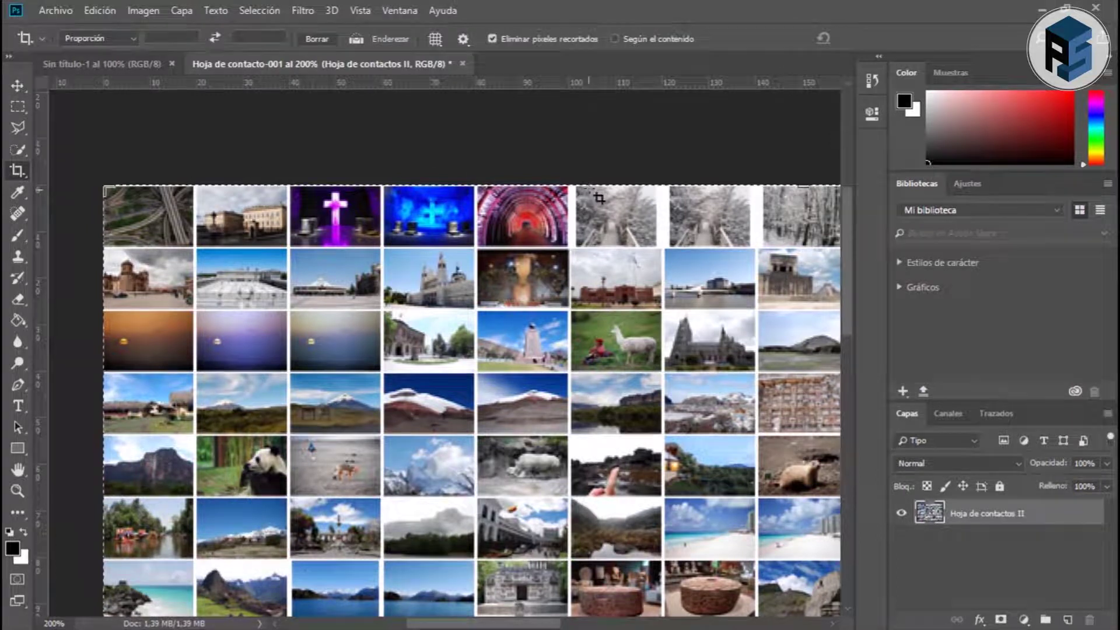
pyautogui.moveTo(588, 185); pyautogui.dragTo(590, 182)
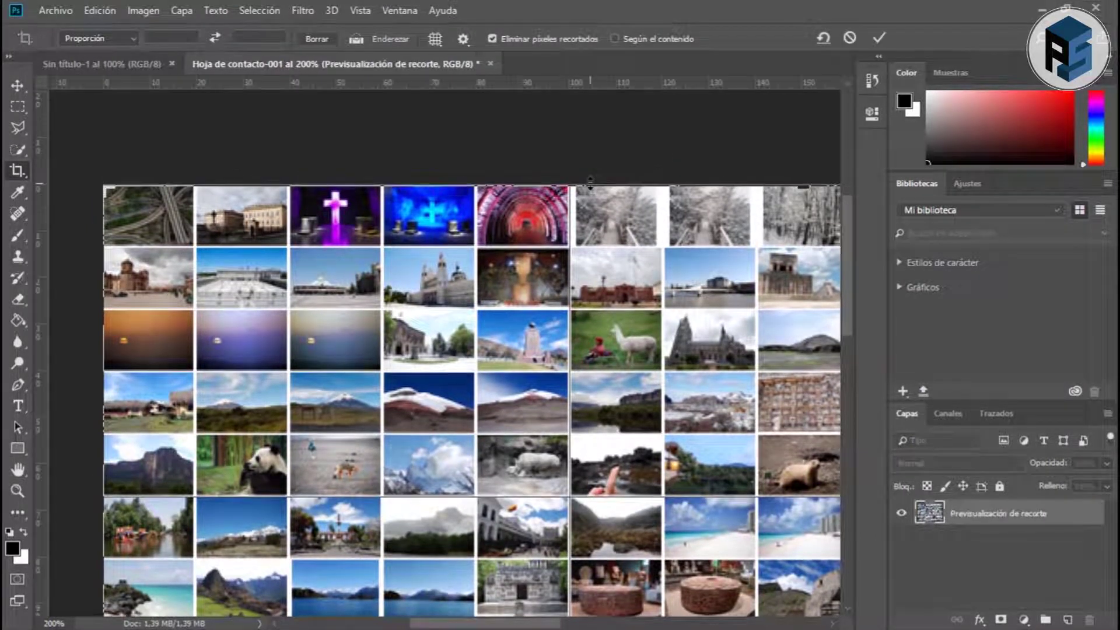
pyautogui.press('Return')
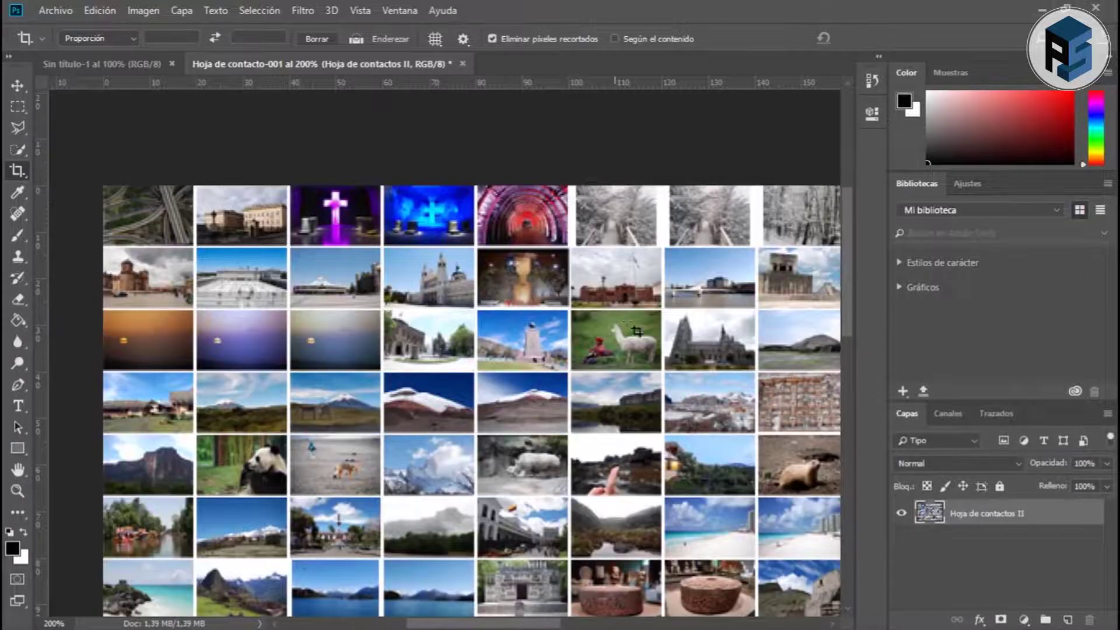
# Step: Crop the bottom edge up to just below the last row of thumbnails
pyautogui.moveTo(647, 380)
pyautogui.mouseDown()
pyautogui.moveTo(322, 304)
pyautogui.moveTo(602, 204)
pyautogui.mouseUp()
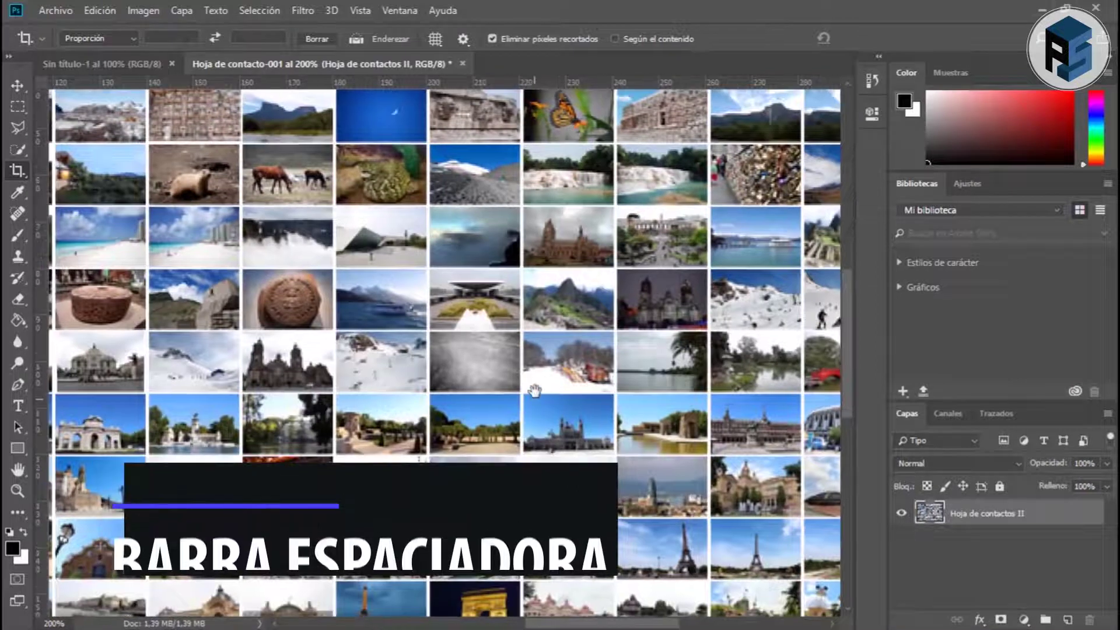
pyautogui.moveTo(510, 400); pyautogui.dragTo(587, 248)
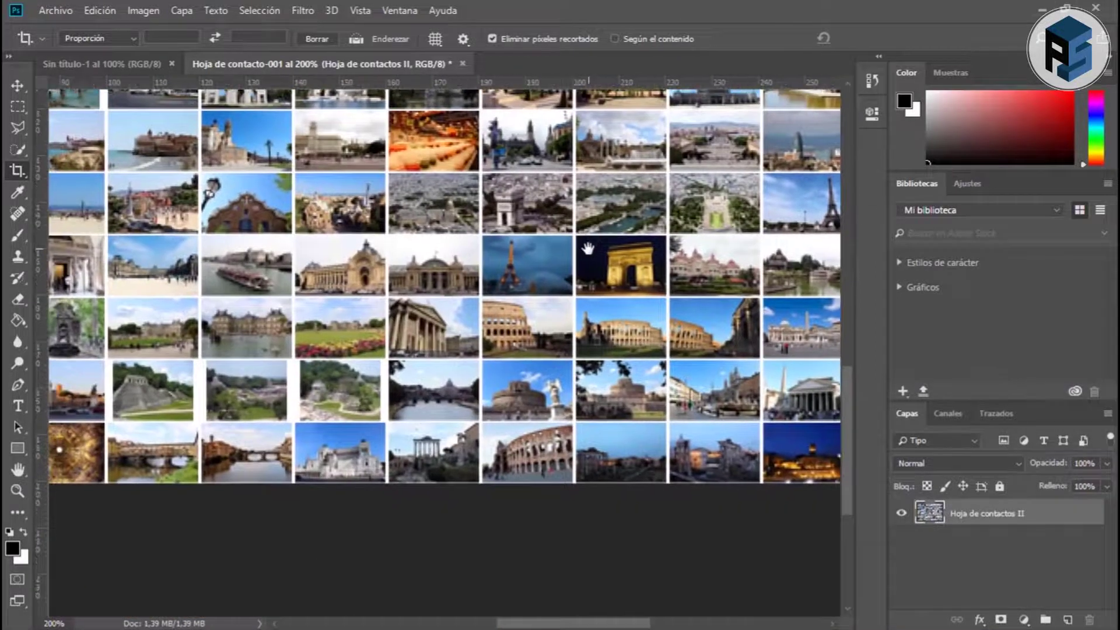
pyautogui.click(17, 87)
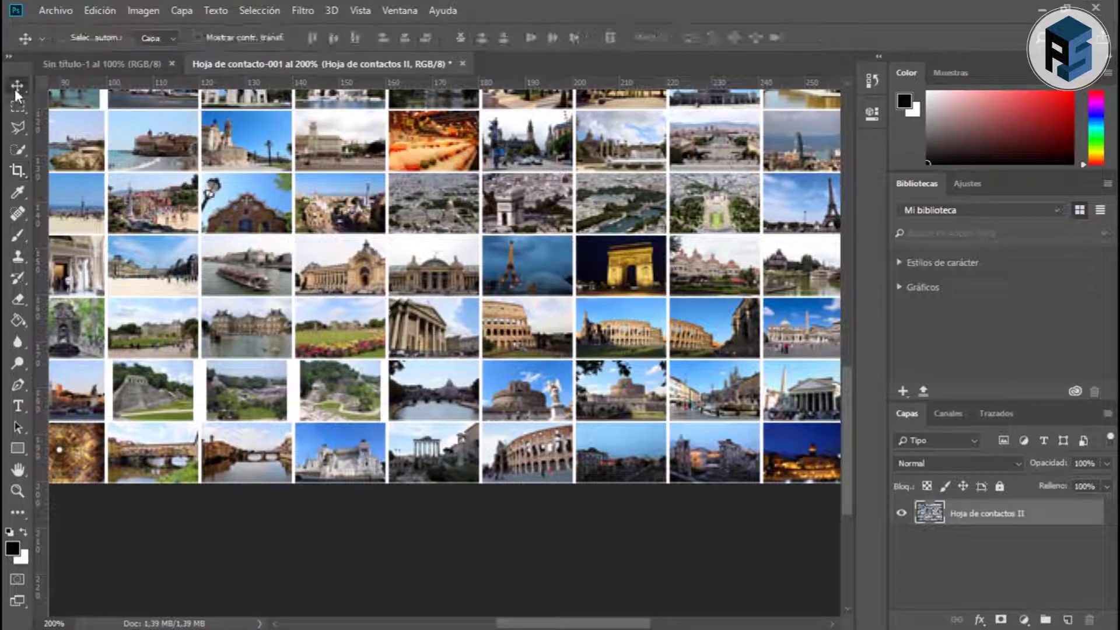
pyautogui.click(17, 170)
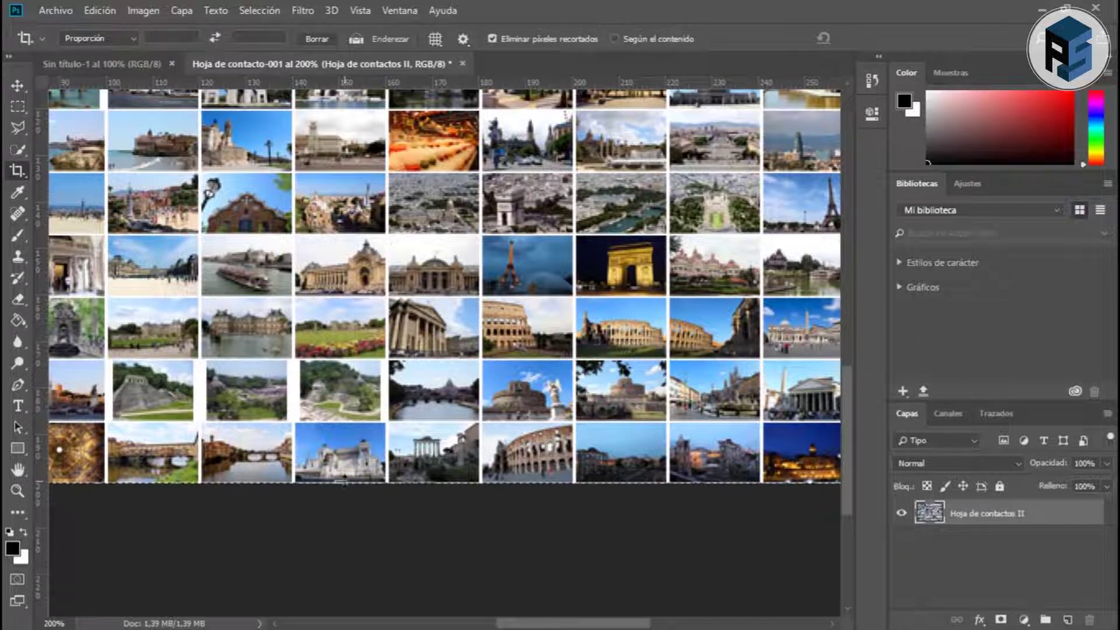
pyautogui.moveTo(344, 482); pyautogui.dragTo(351, 478)
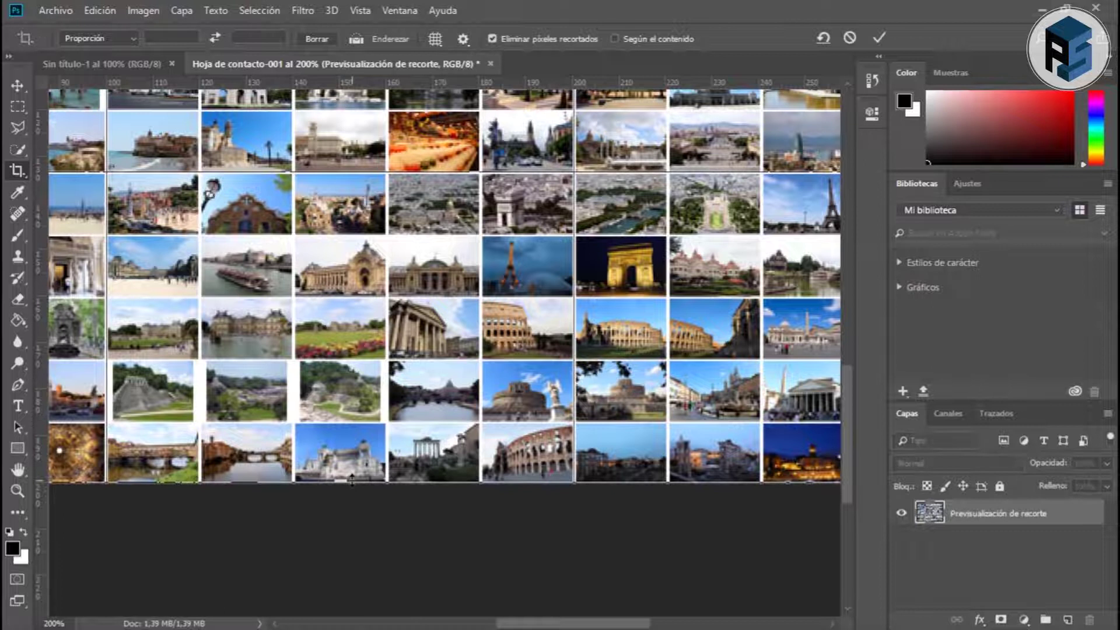
pyautogui.press('Return')
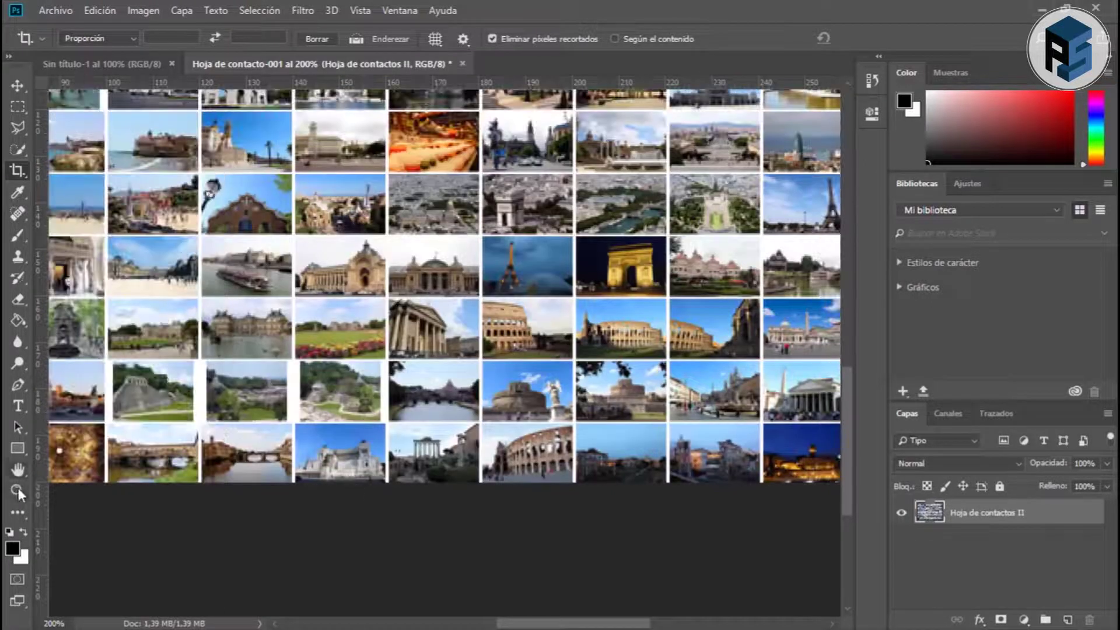
# Step: Zoom out to view the whole contact sheet at 100%
pyautogui.click(18, 492)
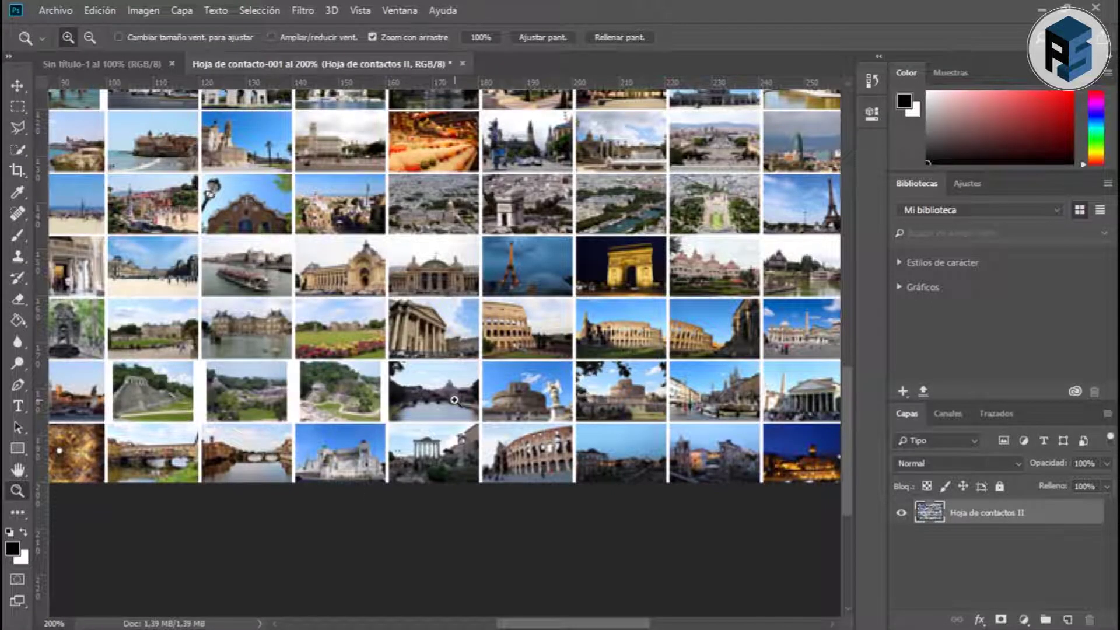
pyautogui.keyDown('alt'); pyautogui.click(454, 400); pyautogui.keyUp('alt')
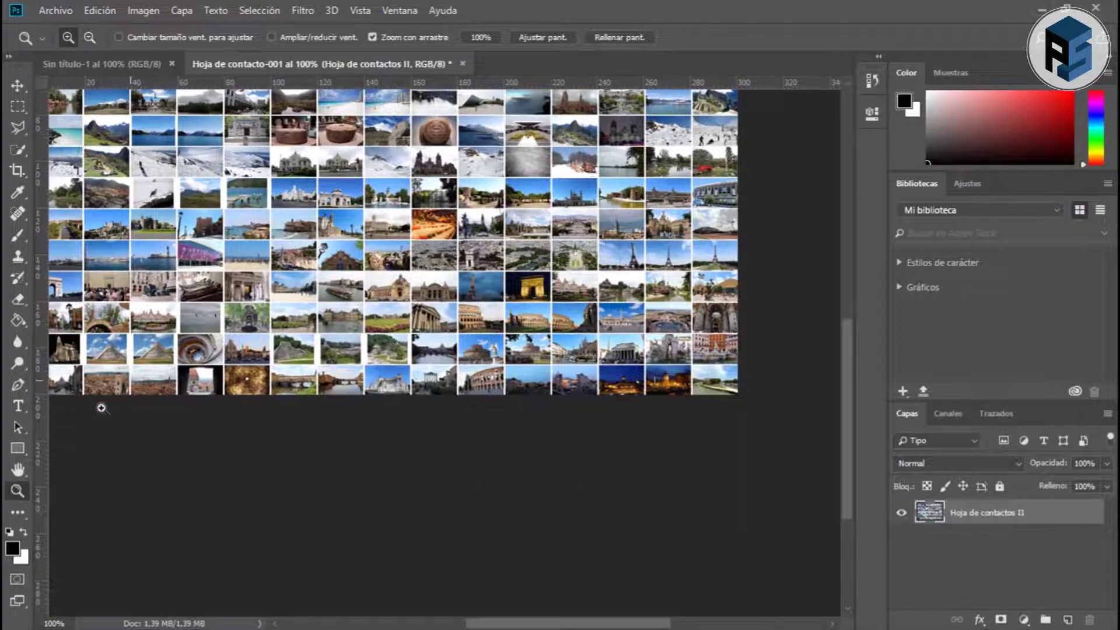
pyautogui.doubleClick(19, 489)
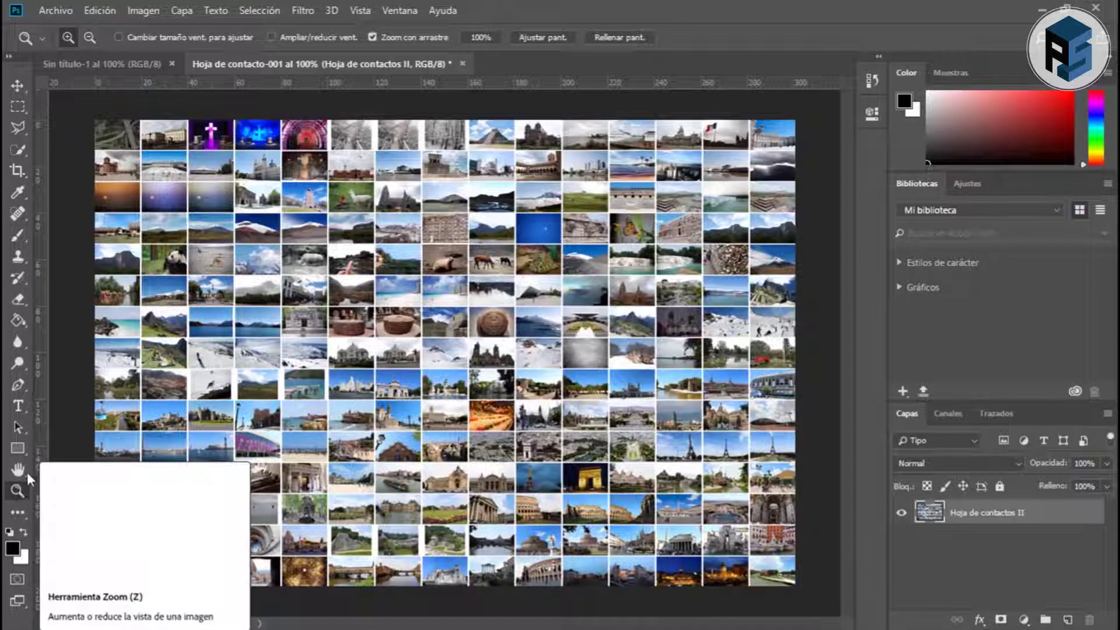
pyautogui.click(19, 86)
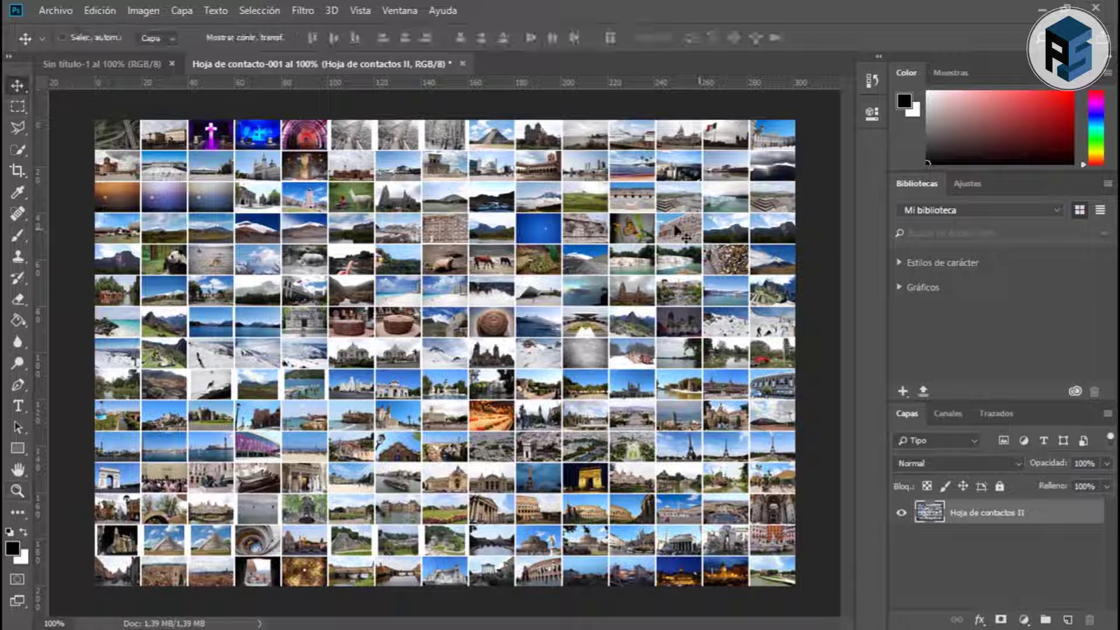
# Step: Define the cropped contact sheet as a new pattern named 'vrlos'
pyautogui.click(102, 10)
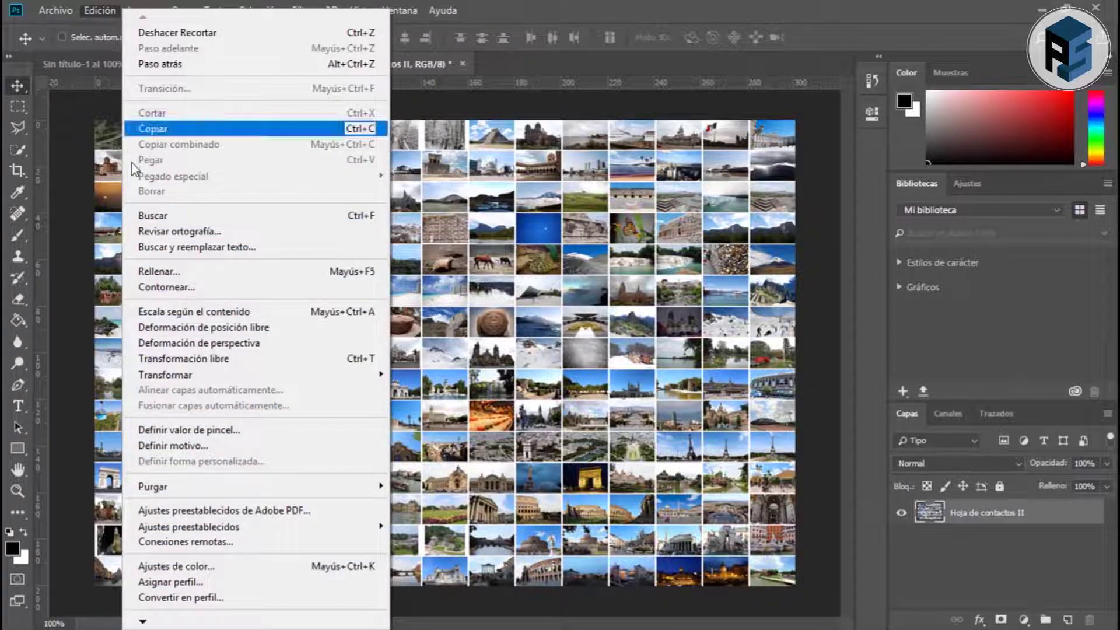
pyautogui.click(180, 444)
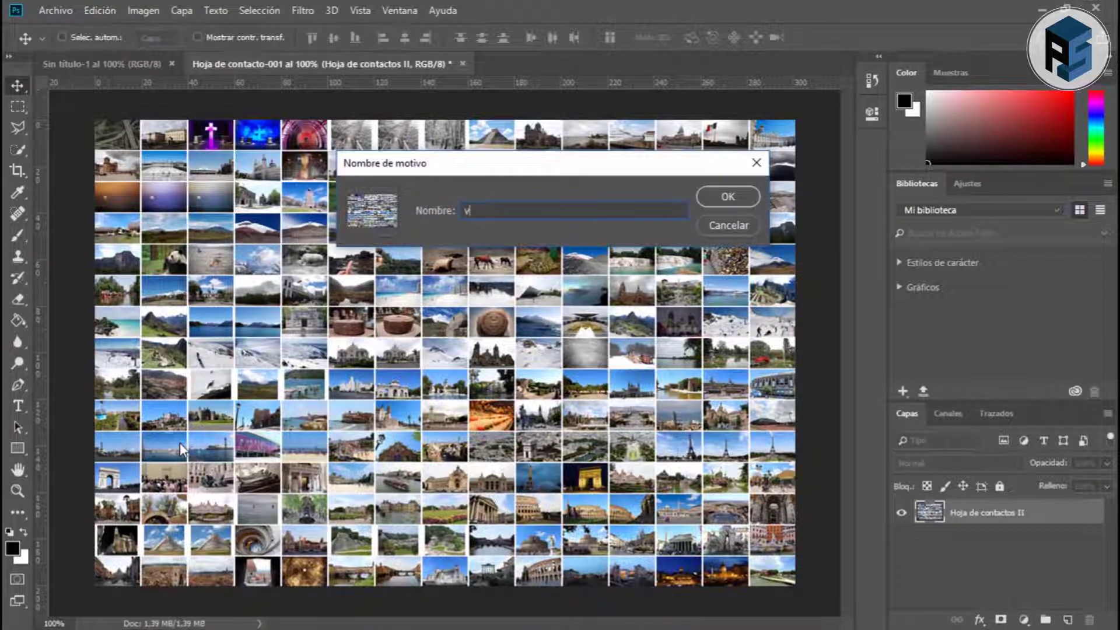
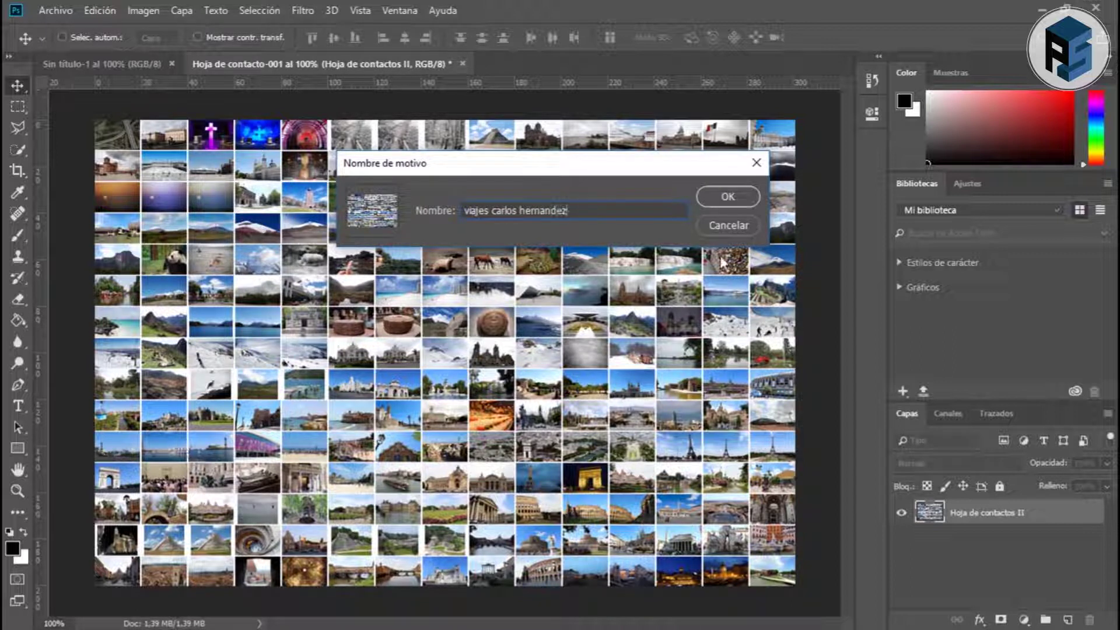
pyautogui.click(716, 197)
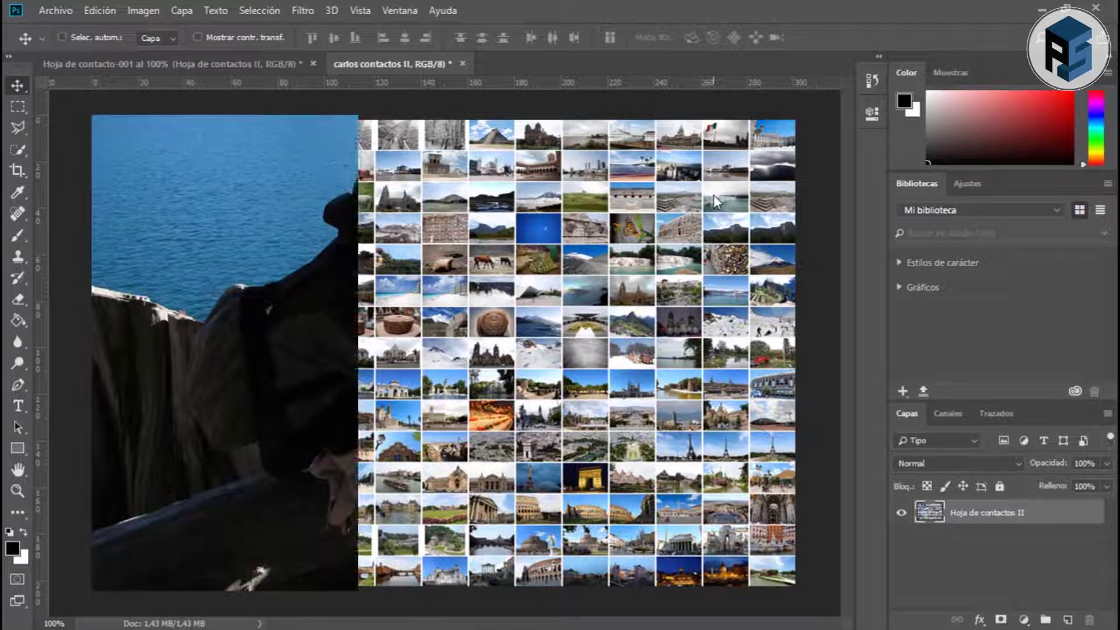
# Step: Add a Pattern fill layer of the thumbnail pattern at 80% scale over the portrait
pyautogui.click(1025, 620)
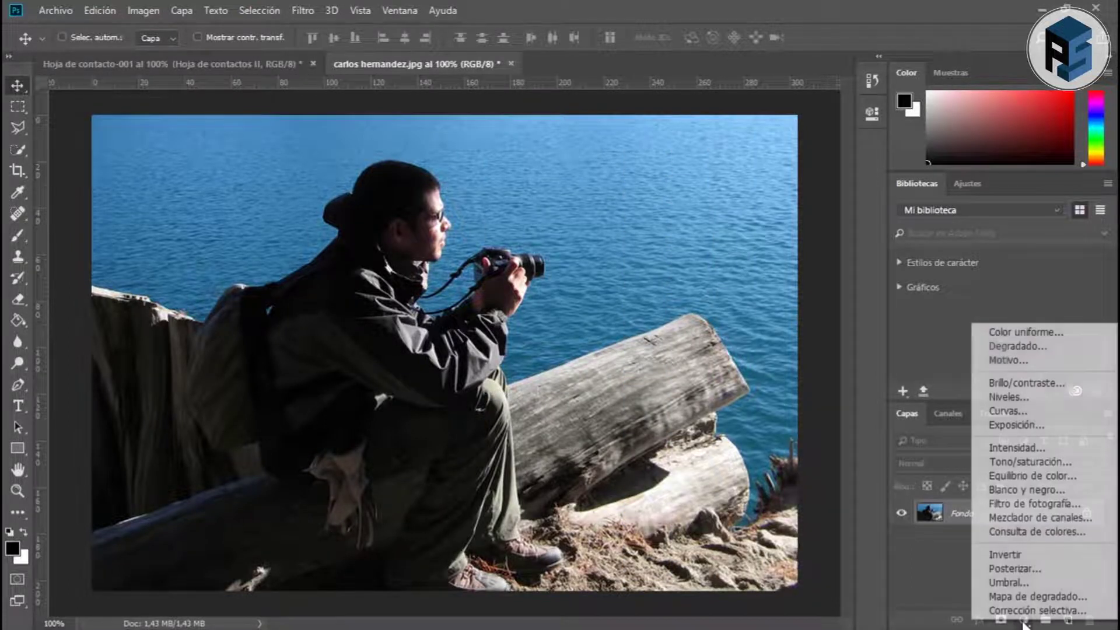
pyautogui.click(1002, 361)
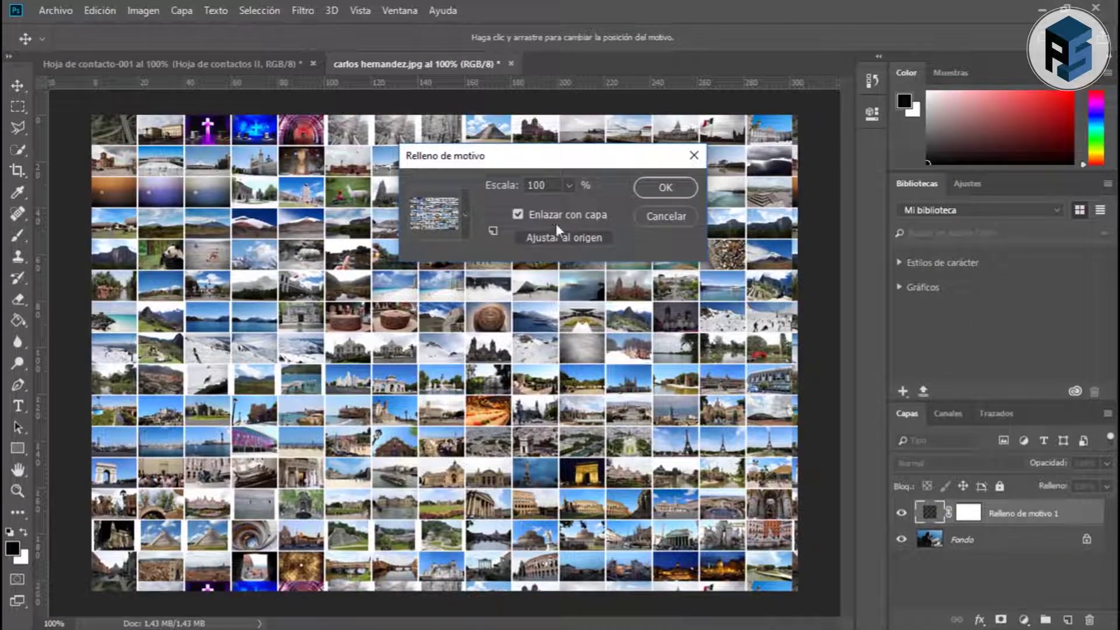
pyautogui.doubleClick(552, 185)
pyautogui.write('8')
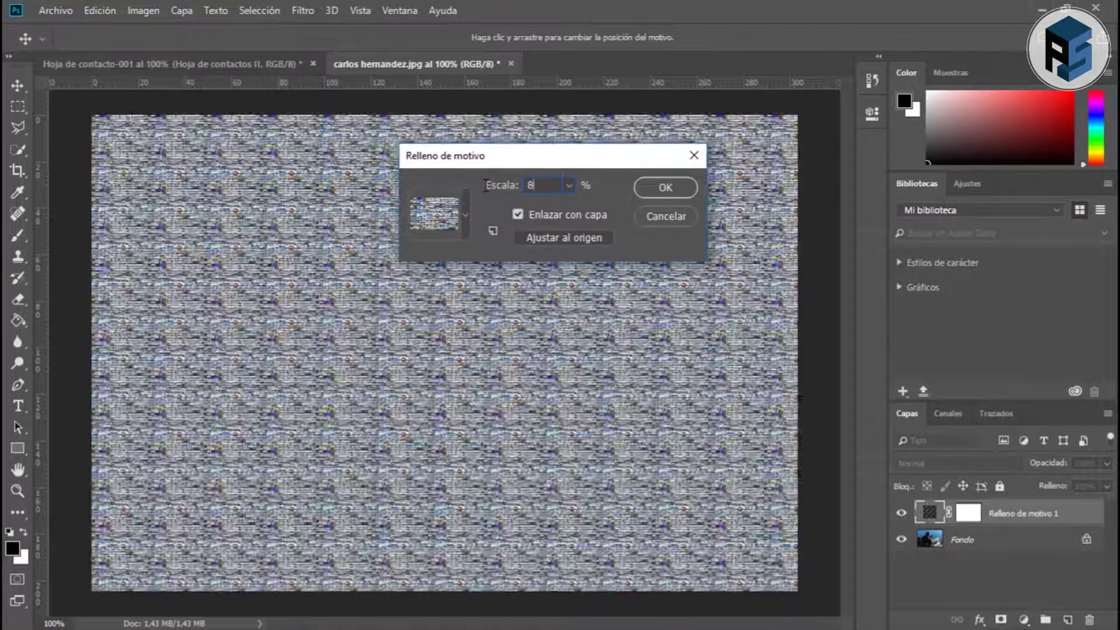
pyautogui.write('0')
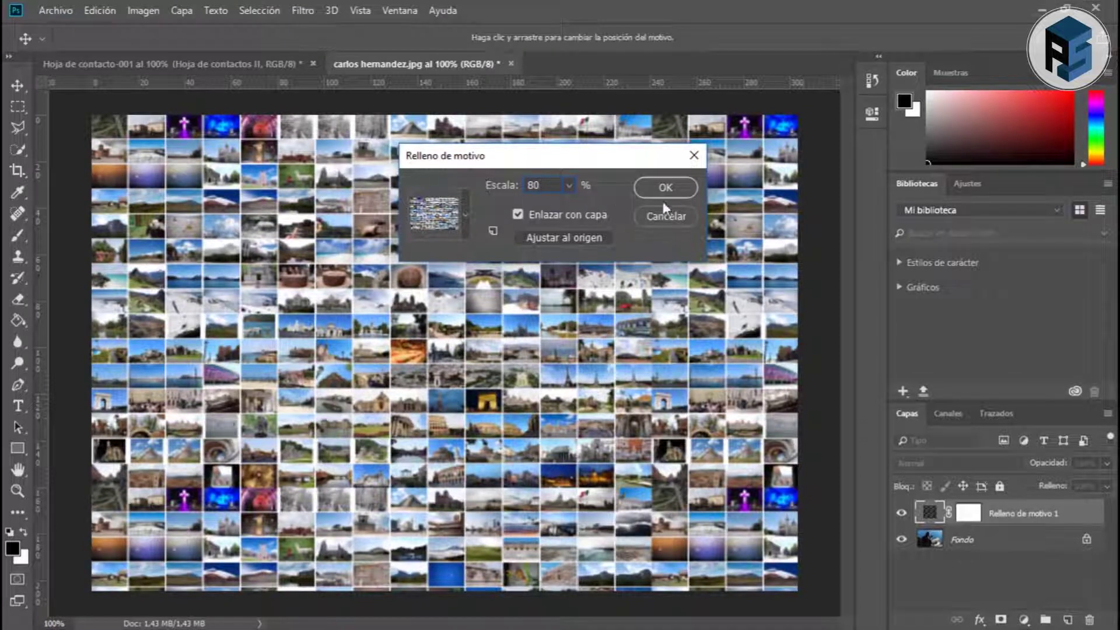
pyautogui.click(666, 188)
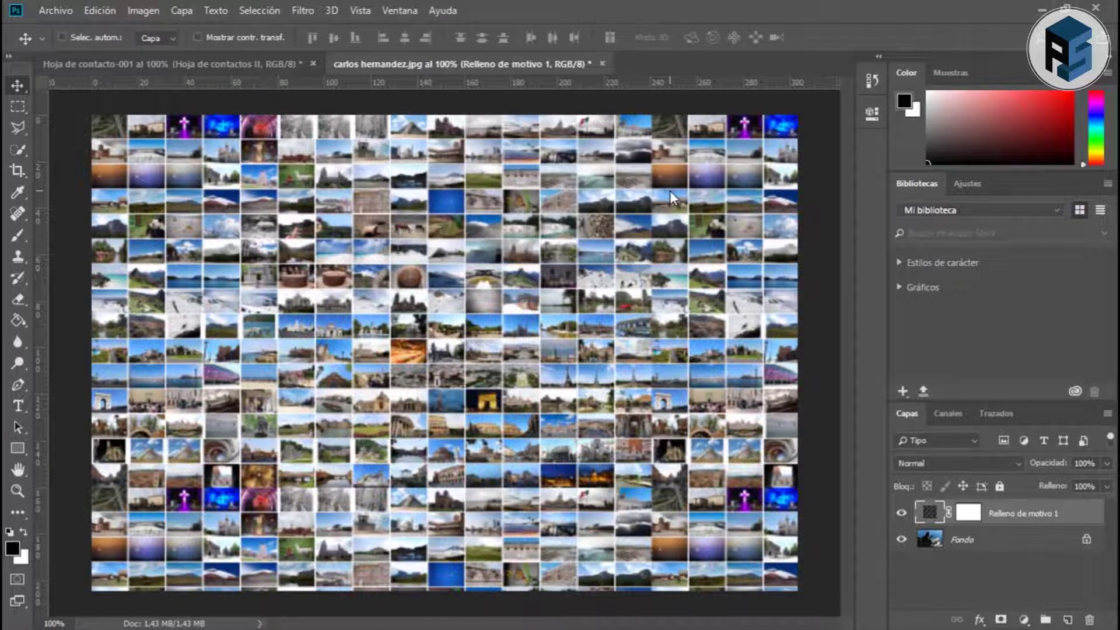
# Step: Convert the background photo layer into a smart object
pyautogui.click(962, 542)
pyautogui.rightClick(962, 543)
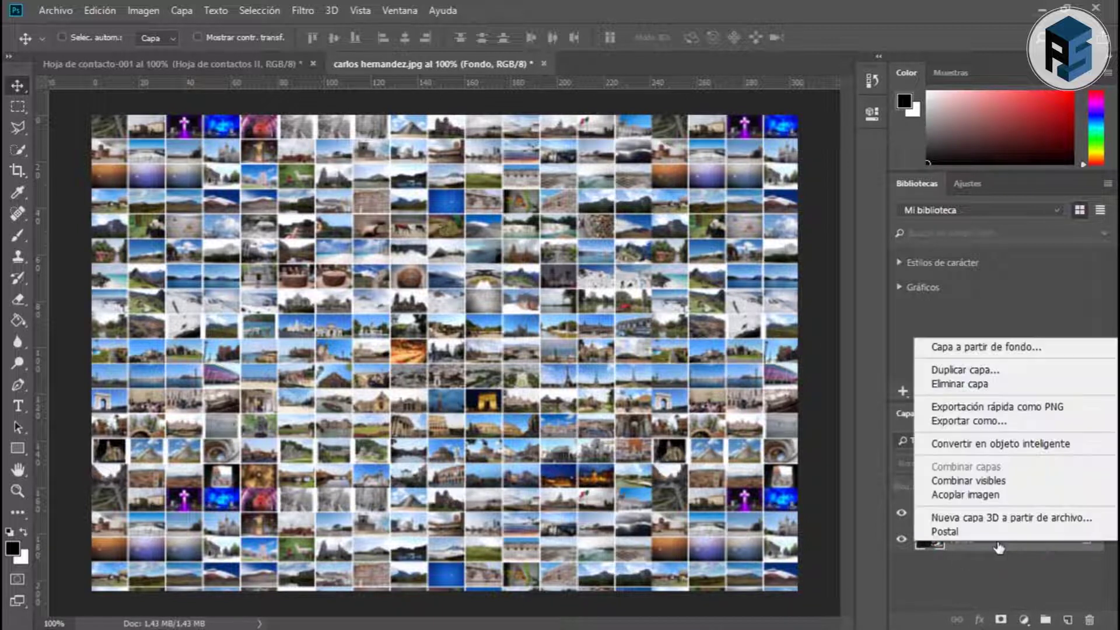
pyautogui.click(1006, 444)
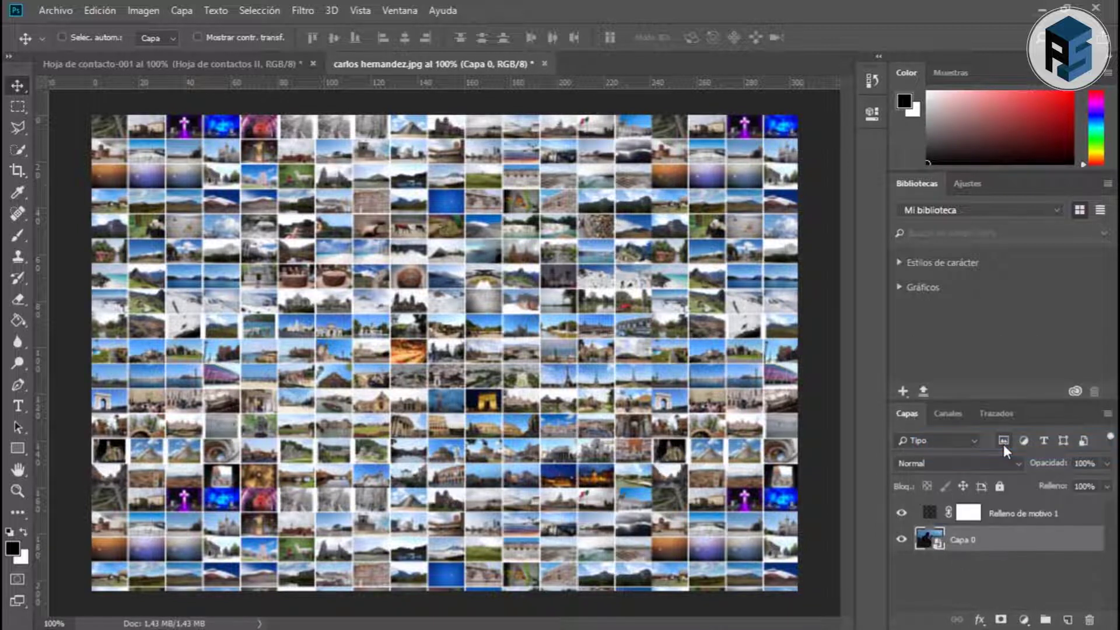
# Step: Set the pattern fill layer's blend mode to Superponer (Overlay)
pyautogui.click(928, 515)
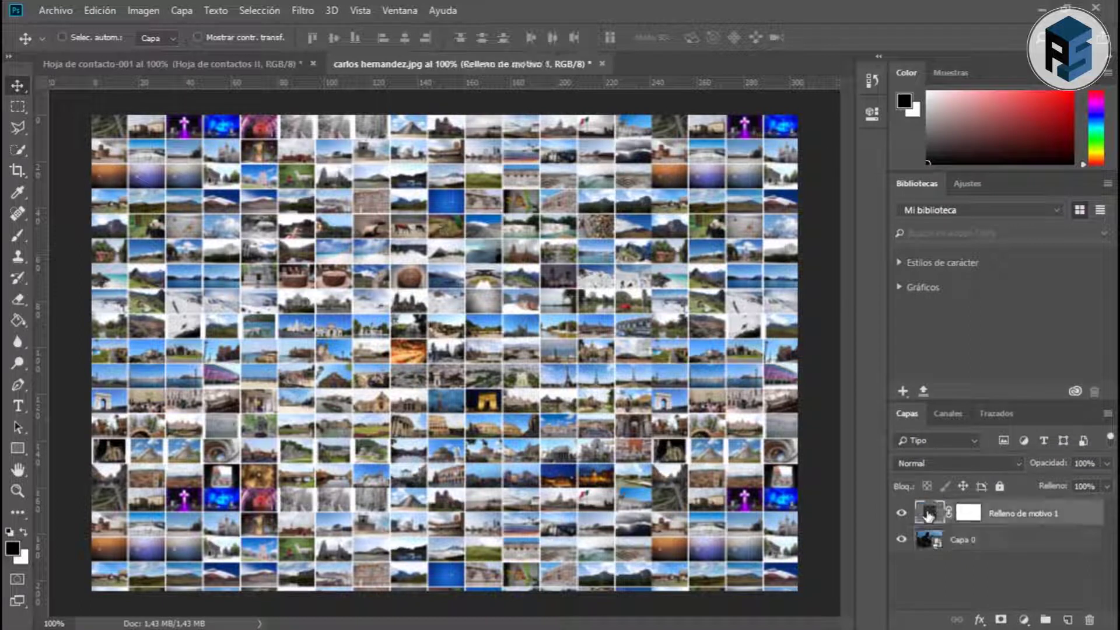
pyautogui.click(935, 462)
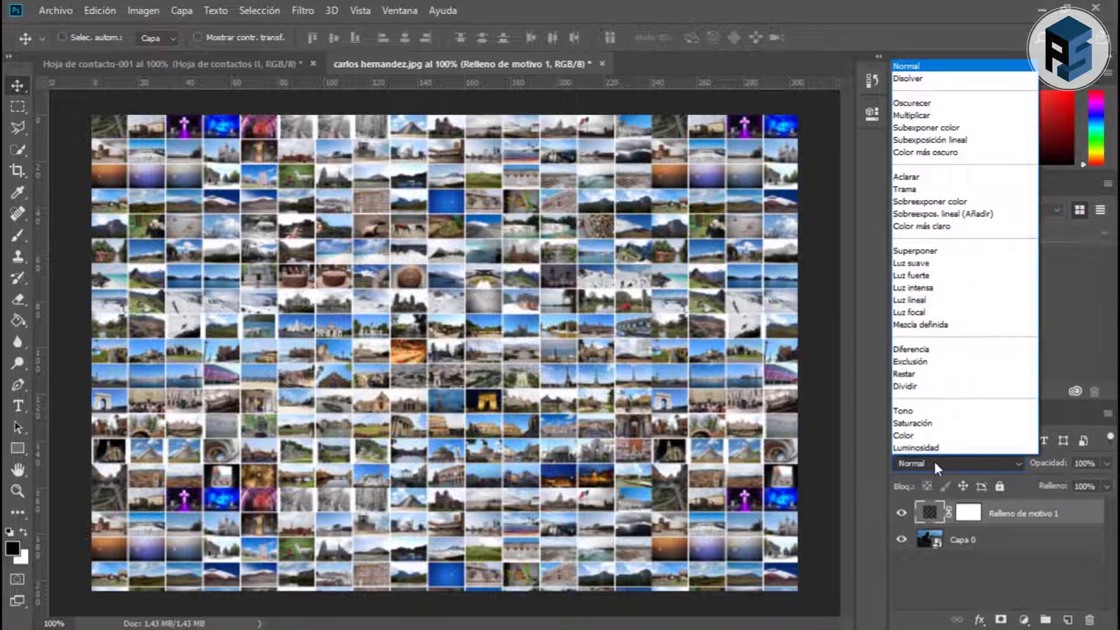
pyautogui.click(942, 254)
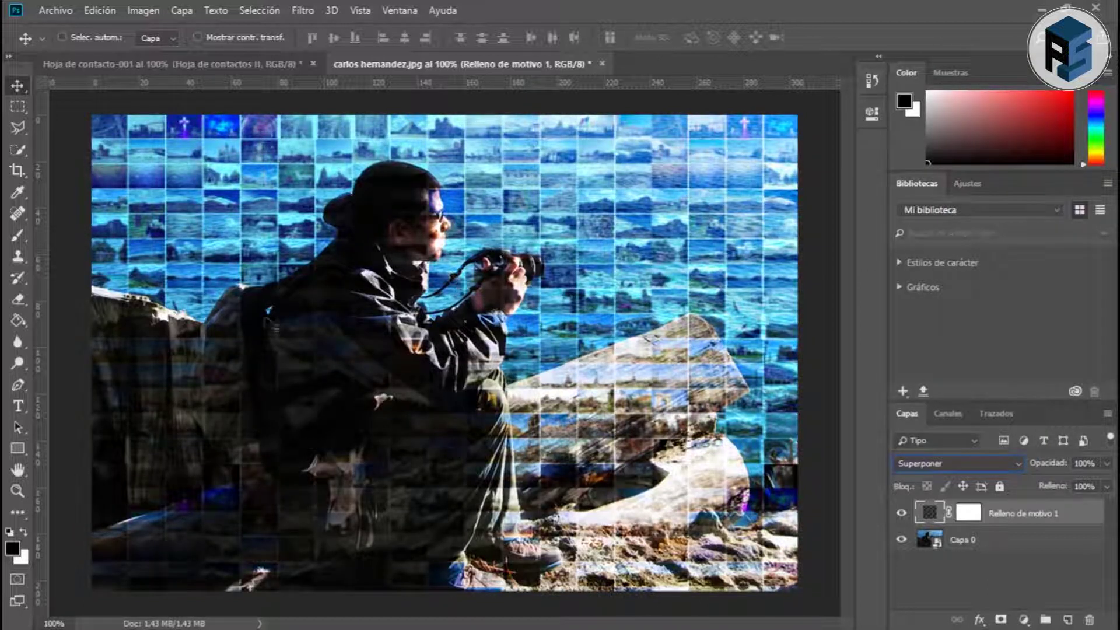
pyautogui.click(954, 546)
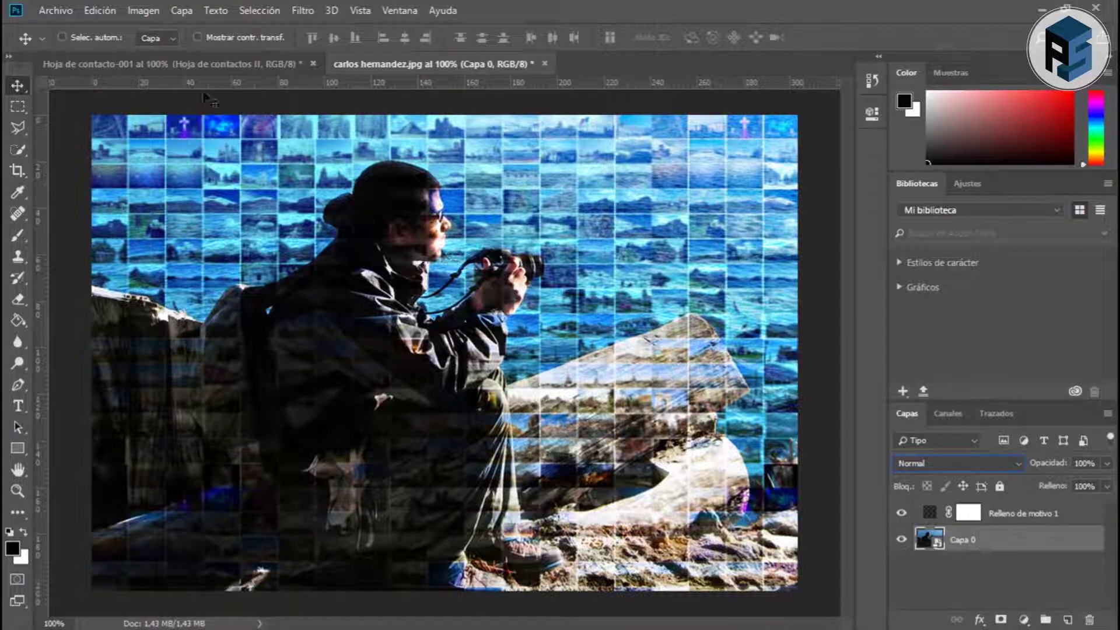
# Step: Apply Sombras/iluminaciones to Capa 0 with the shadows tone raised to 59
pyautogui.click(154, 13)
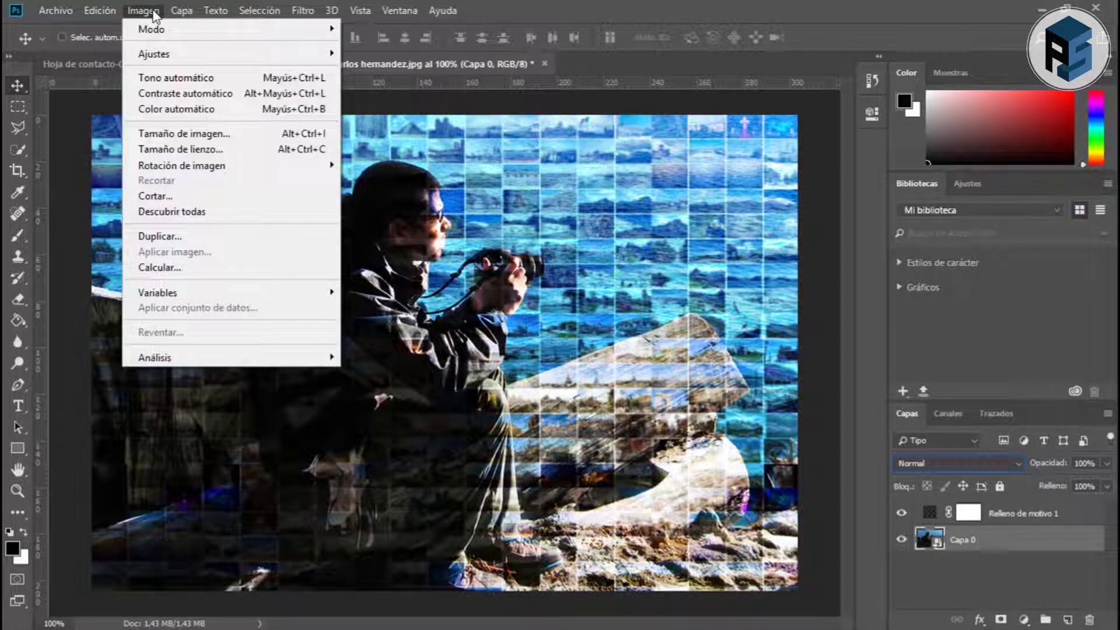
pyautogui.moveTo(230, 53)
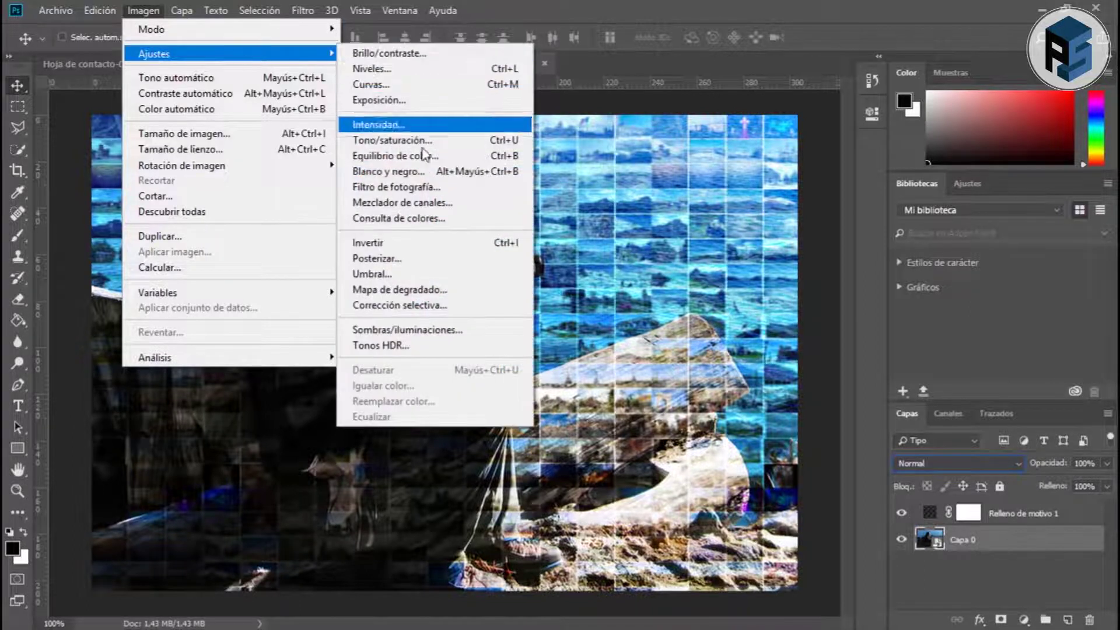
pyautogui.click(429, 329)
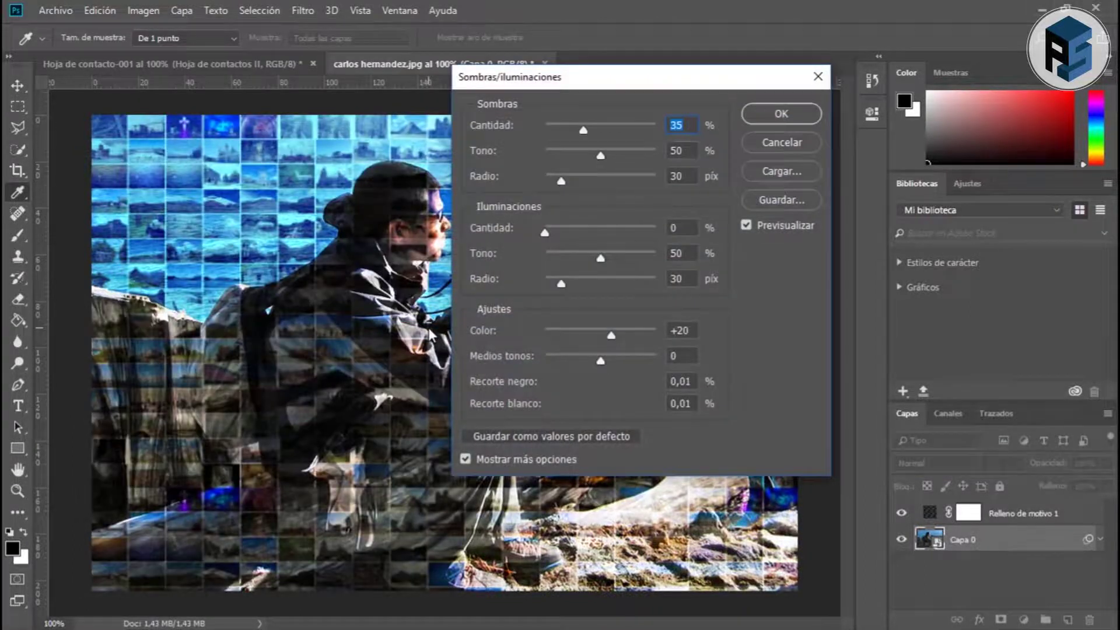
pyautogui.moveTo(601, 155); pyautogui.dragTo(611, 157)
pyautogui.click(782, 114)
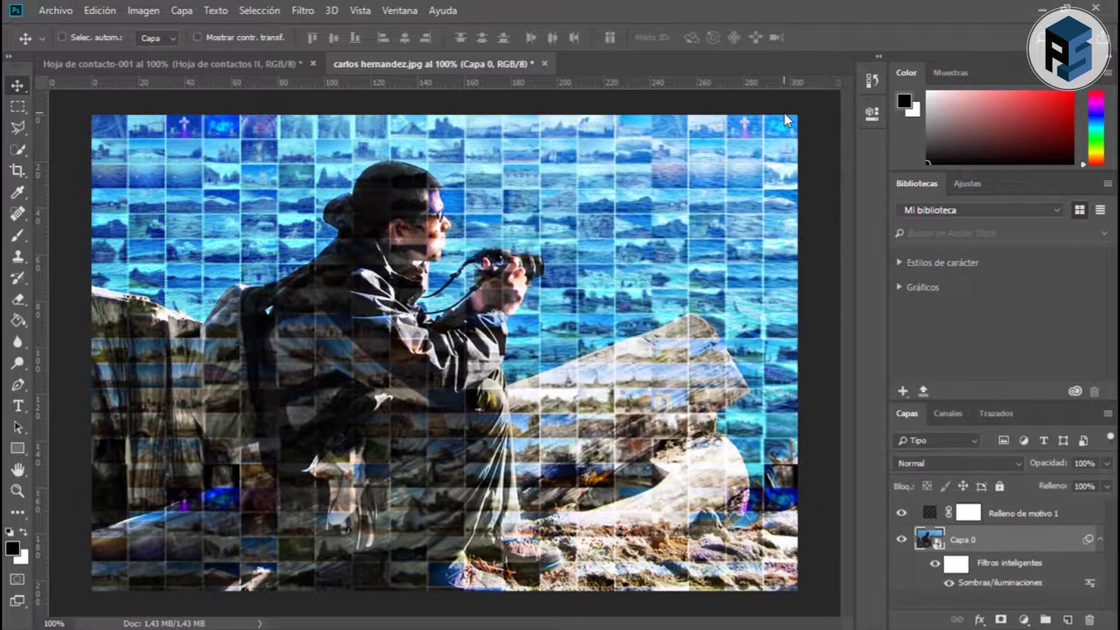